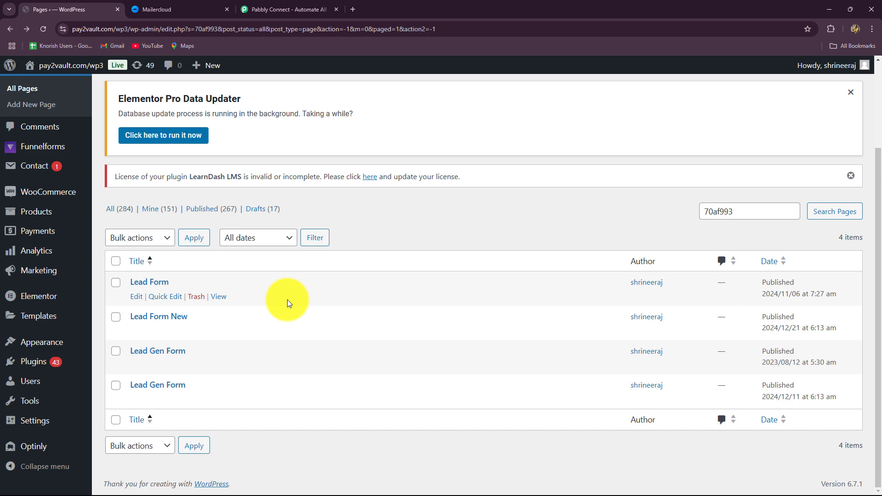
Look over the WordPress pages list and the Mailercloud dashboard, and switch to the Pabbly Connect website.
{"action": "left_click", "coordinate": [159, 10]}
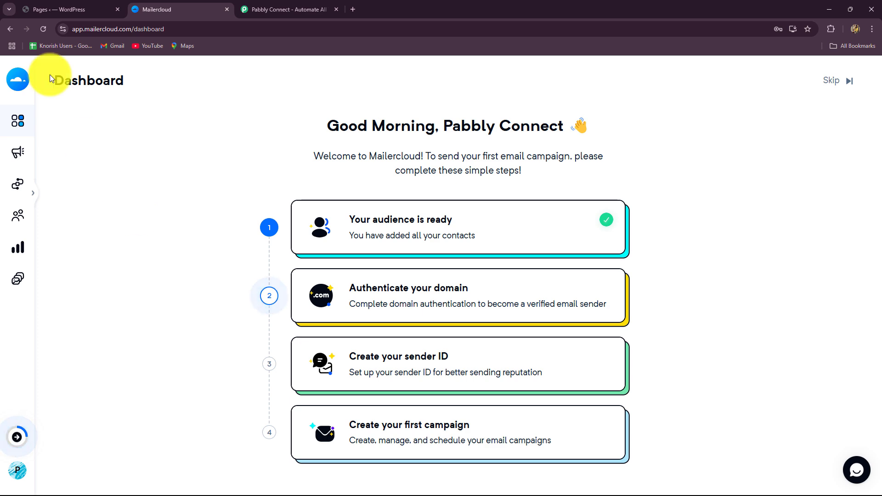
{"action": "left_click", "coordinate": [58, 6]}
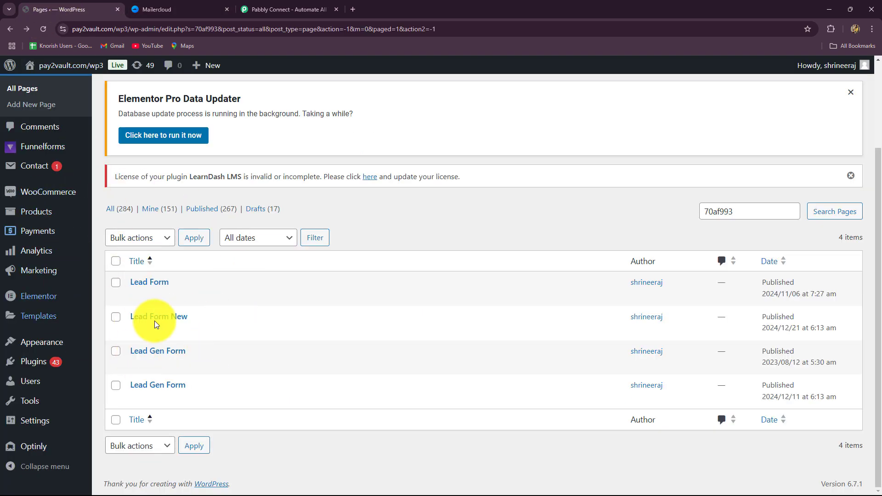
{"action": "left_click", "coordinate": [172, 5]}
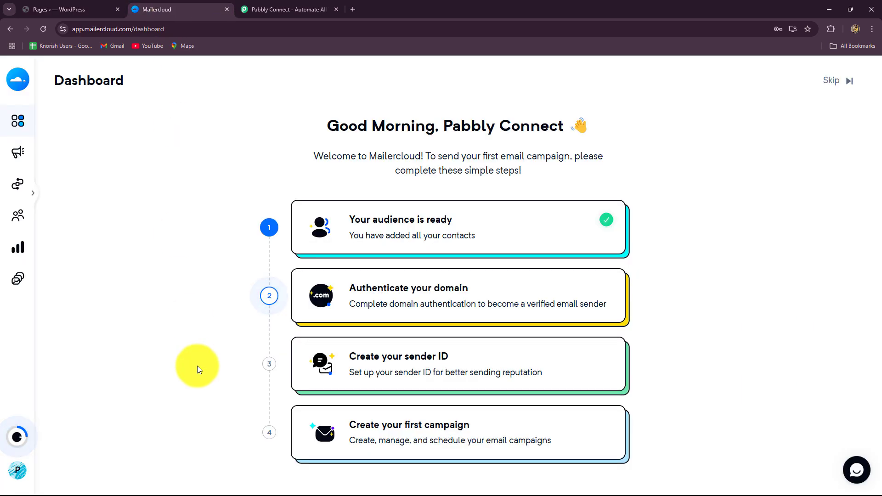
{"action": "left_click", "coordinate": [48, 9]}
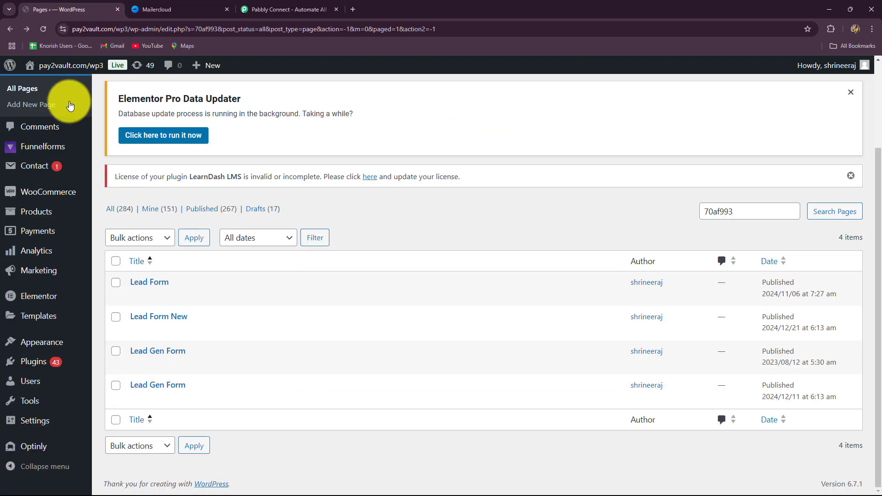
{"action": "left_click", "coordinate": [209, 9]}
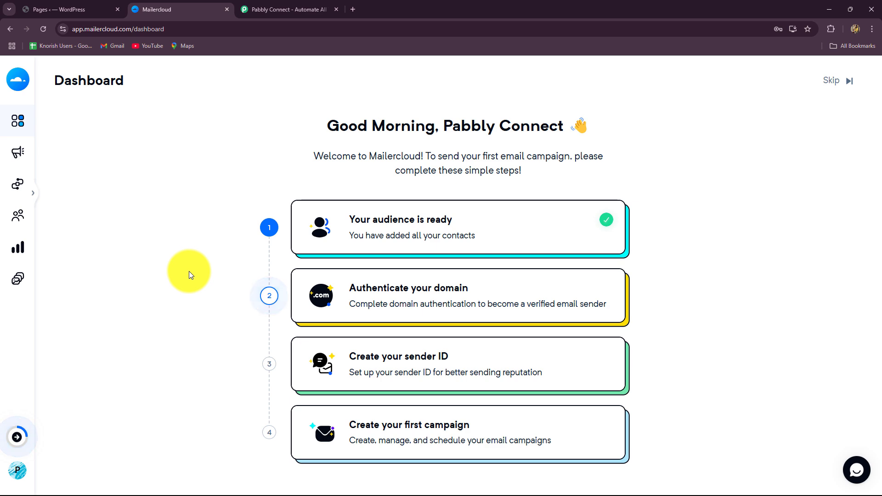
{"action": "left_click", "coordinate": [264, 10]}
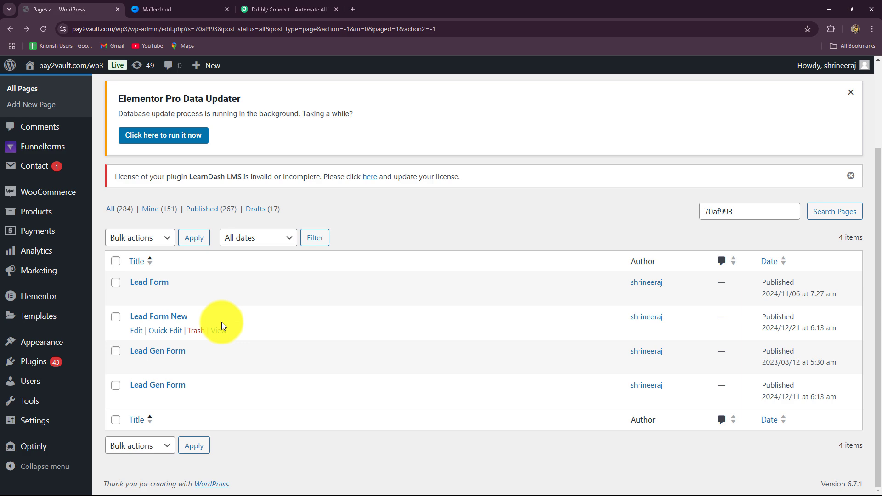
{"action": "left_click", "coordinate": [148, 6]}
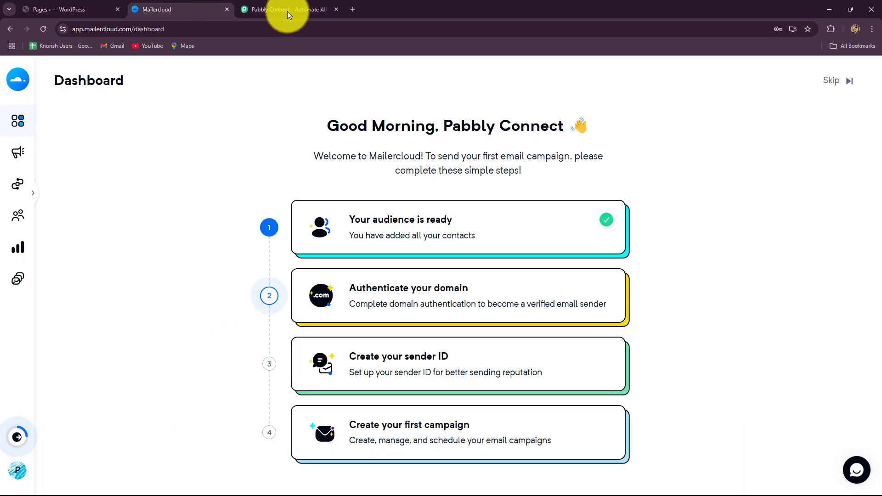
{"action": "left_click", "coordinate": [288, 10]}
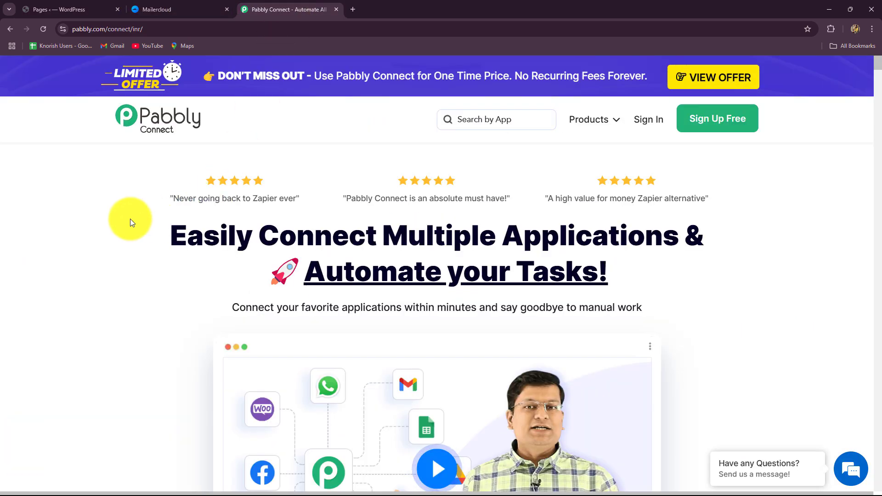
{"action": "left_click", "coordinate": [103, 29]}
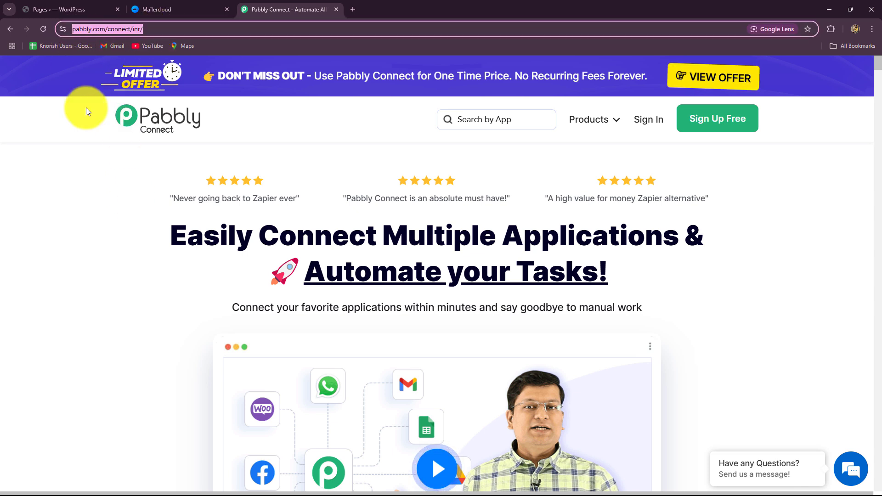
{"action": "left_click", "coordinate": [95, 228]}
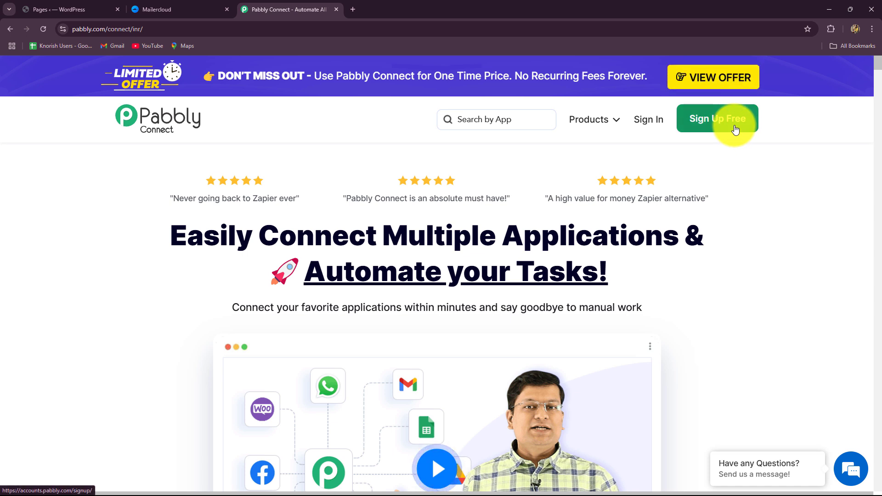
{"action": "left_click", "coordinate": [148, 33]}
{"action": "left_click", "coordinate": [100, 236]}
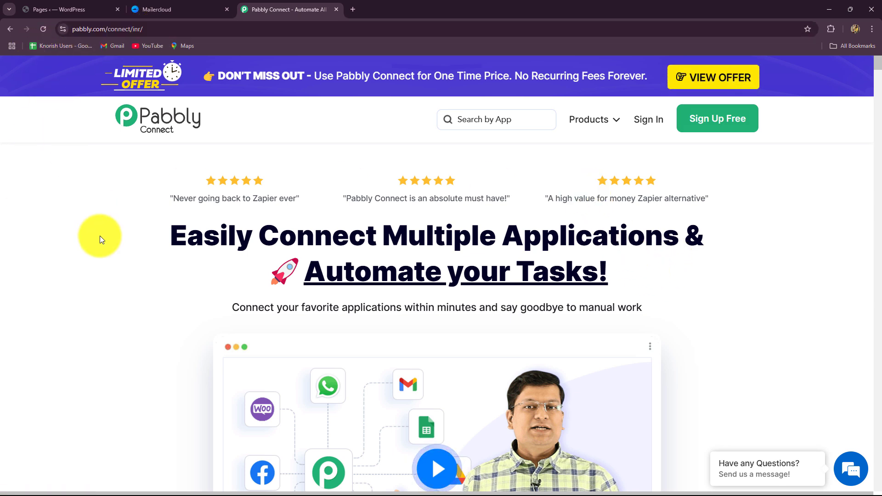
{"action": "left_click_drag", "start_coordinate": [170, 236], "coordinate": [762, 309]}
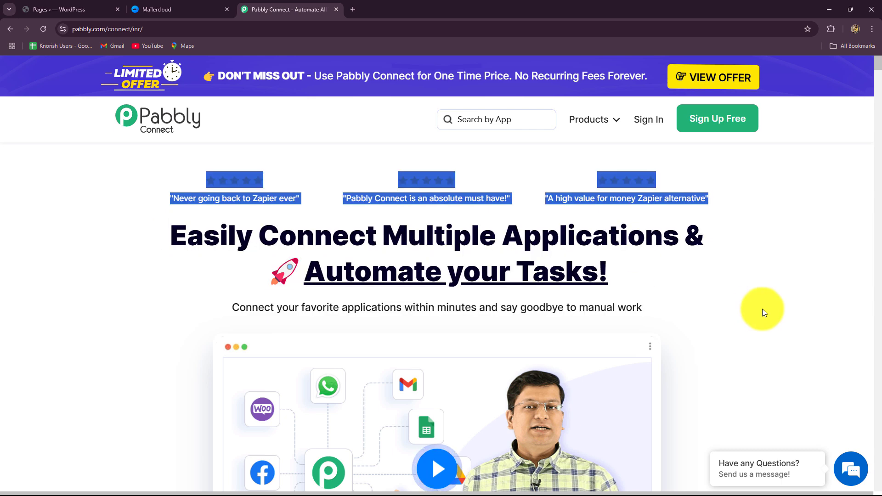
{"action": "left_click", "coordinate": [77, 291]}
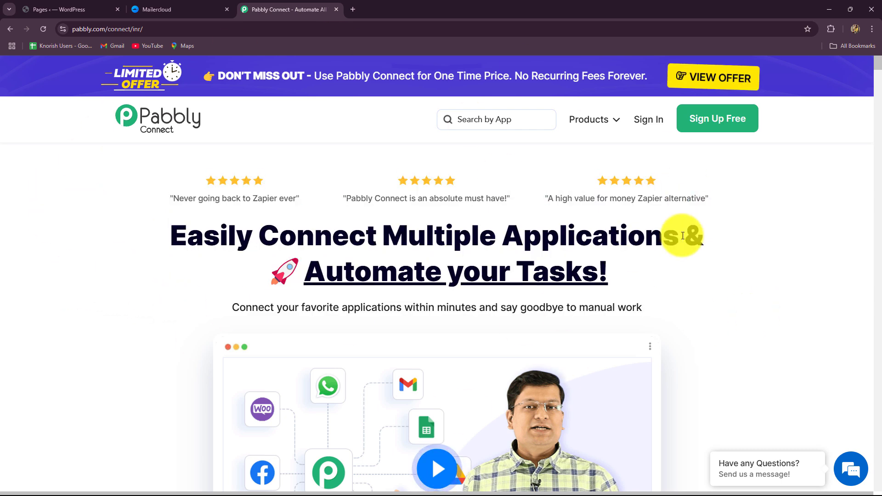
Sign in to the existing Pabbly account and open Pabbly Connect from the list of all Pabbly apps.
{"action": "left_click", "coordinate": [657, 120]}
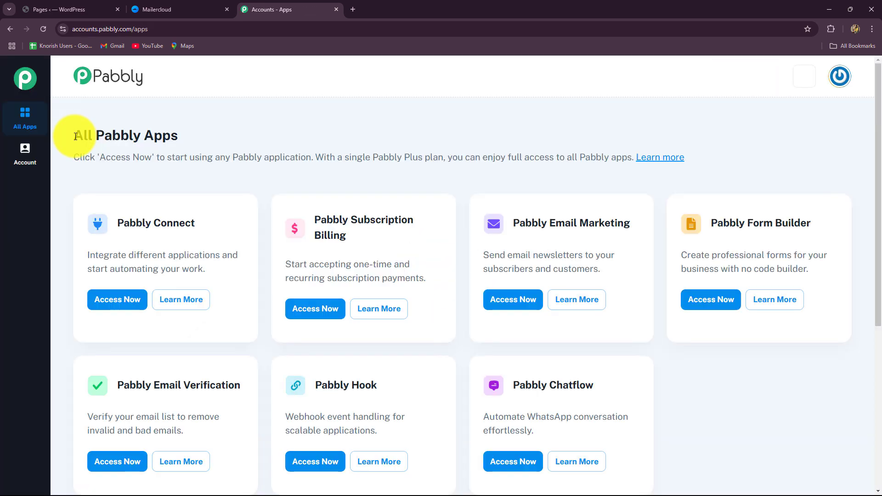
{"action": "left_click_drag", "start_coordinate": [76, 136], "coordinate": [286, 152]}
{"action": "scroll", "coordinate": [798, 344], "scroll_direction": "down", "scroll_amount": 3}
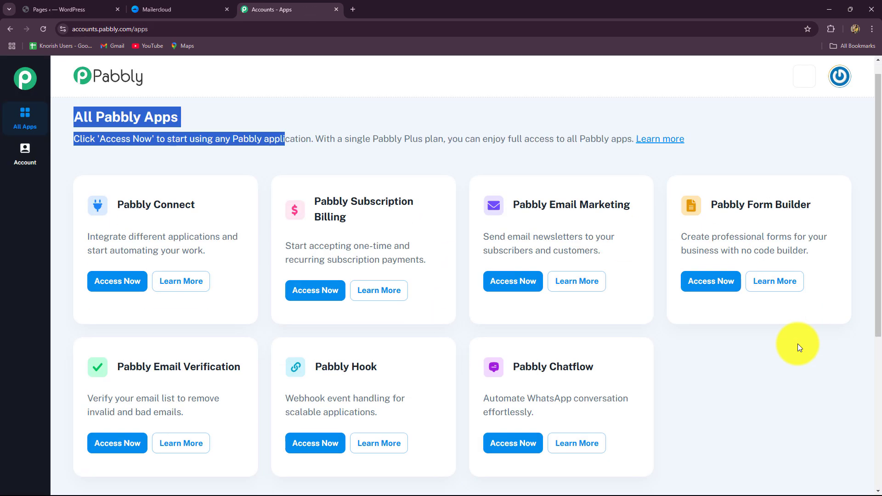
{"action": "scroll", "coordinate": [798, 343], "scroll_direction": "up", "scroll_amount": 3}
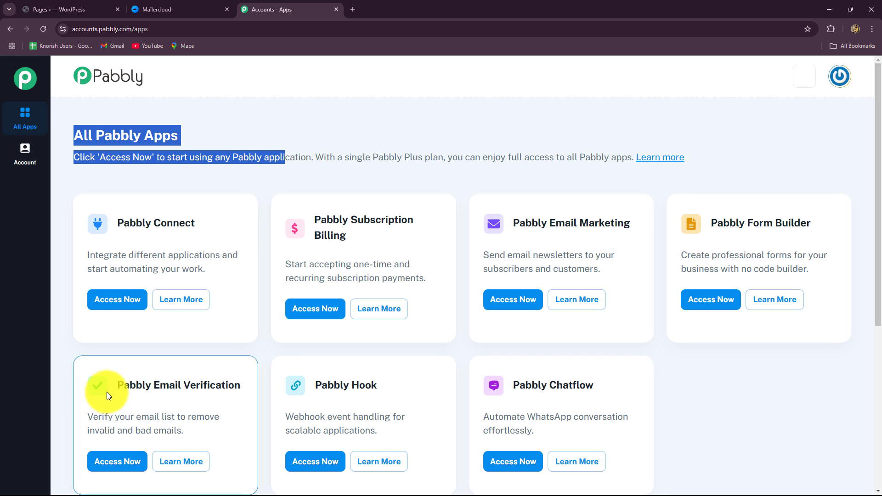
{"action": "left_click_drag", "start_coordinate": [118, 224], "coordinate": [230, 227]}
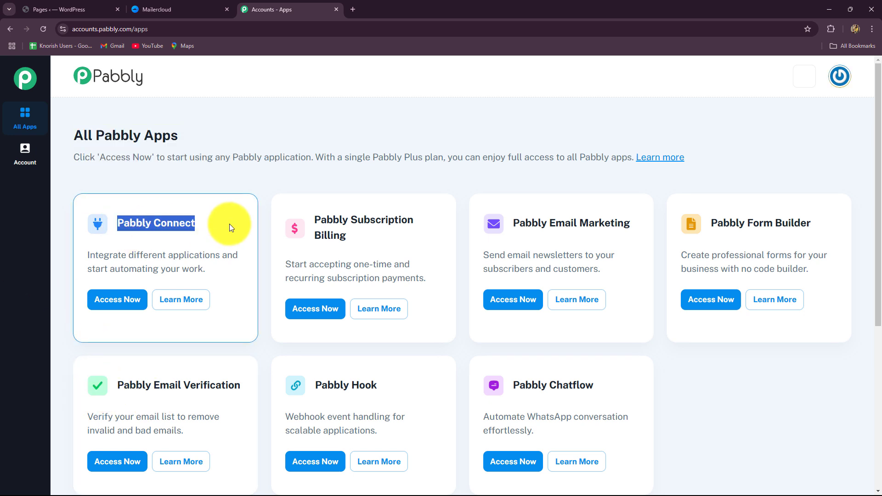
{"action": "left_click", "coordinate": [129, 300]}
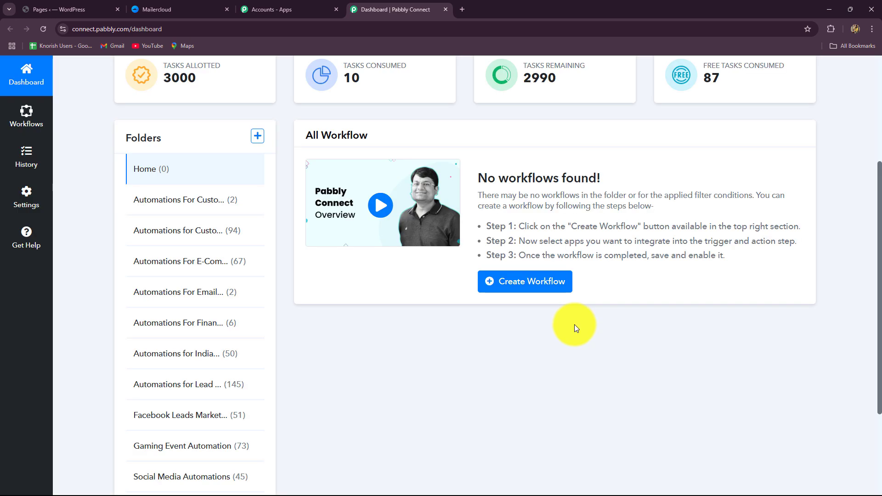
Look through the dashboard's task overview and its list of workflow folders.
{"action": "scroll", "coordinate": [574, 324], "scroll_direction": "down", "scroll_amount": 2}
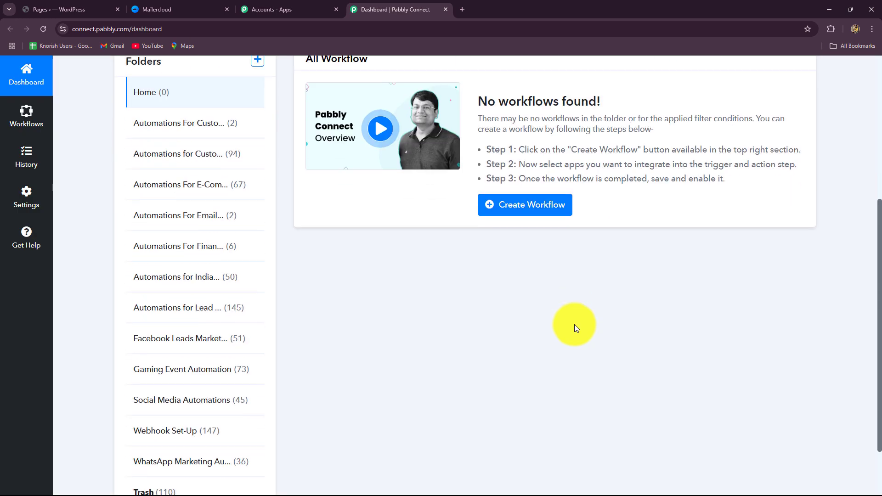
{"action": "scroll", "coordinate": [574, 325], "scroll_direction": "up", "scroll_amount": 3}
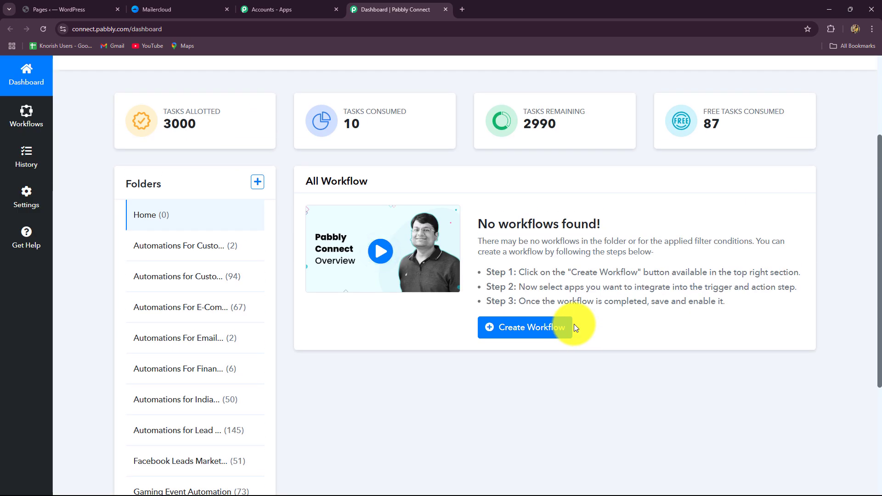
{"action": "scroll", "coordinate": [574, 324], "scroll_direction": "down", "scroll_amount": 5}
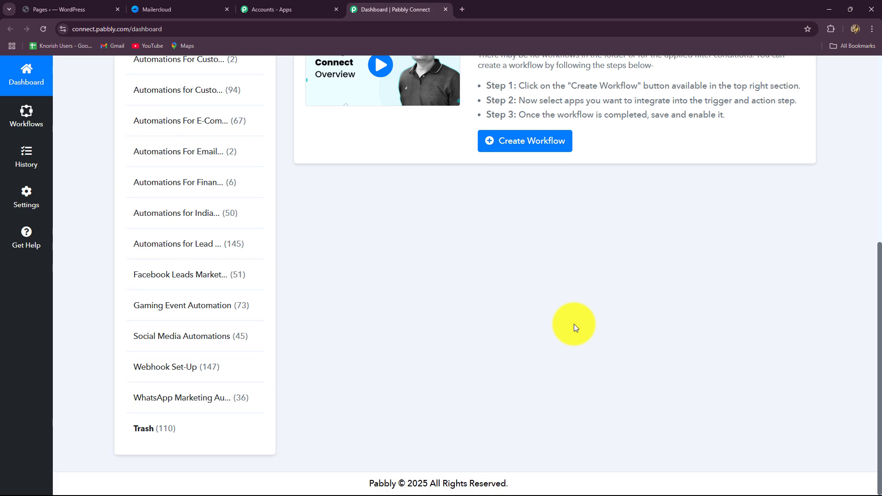
{"action": "scroll", "coordinate": [574, 324], "scroll_direction": "up", "scroll_amount": 5}
{"action": "scroll", "coordinate": [574, 324], "scroll_direction": "up", "scroll_amount": 2}
{"action": "scroll", "coordinate": [573, 327], "scroll_direction": "down", "scroll_amount": 3}
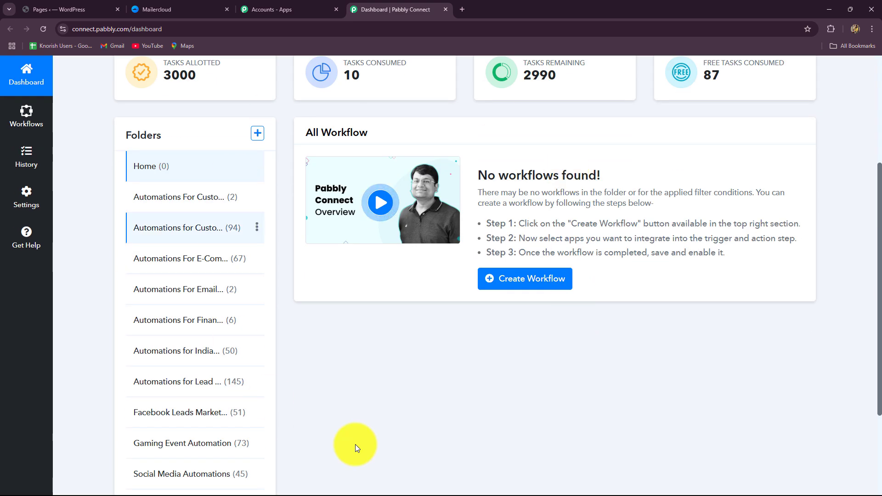
{"action": "scroll", "coordinate": [203, 146], "scroll_direction": "down", "scroll_amount": 3}
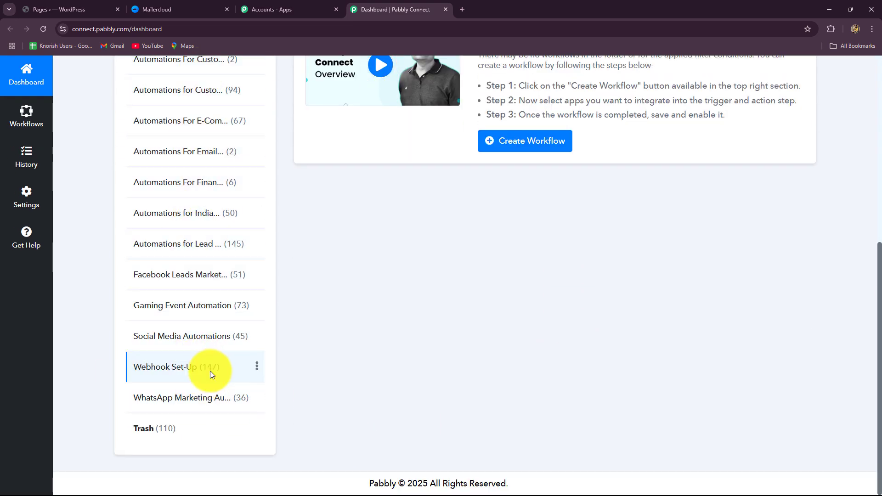
{"action": "scroll", "coordinate": [211, 371], "scroll_direction": "up", "scroll_amount": 5}
Start a new workflow and name it "Create or Update Mailercloud Subscriber on Contact Form 7 Submission".
{"action": "left_click", "coordinate": [780, 78]}
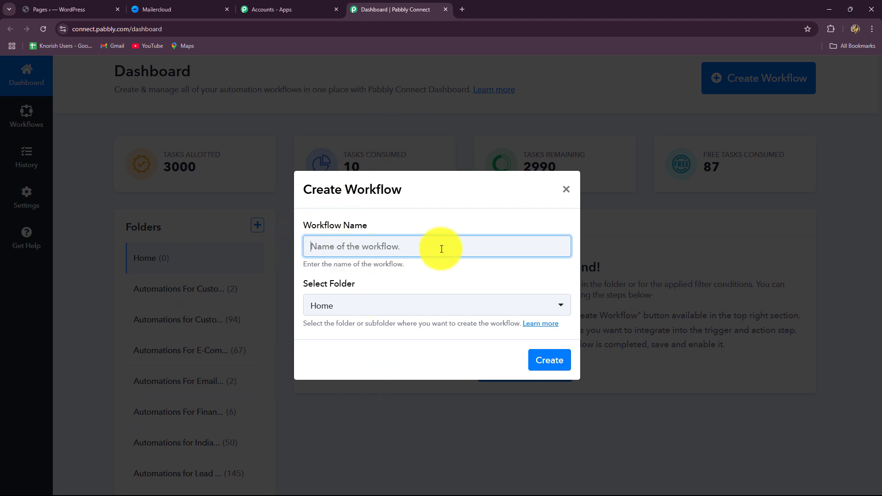
{"action": "type", "text": "Create or Update Mailercloud Subscriber on Contact Form 7 Submission"}
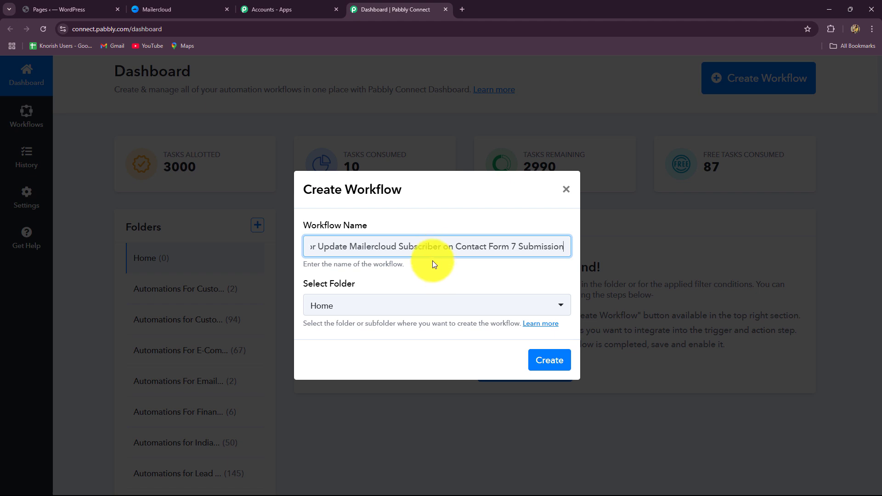
{"action": "left_click_drag", "start_coordinate": [311, 246], "coordinate": [474, 249]}
{"action": "left_click_drag", "start_coordinate": [556, 268], "coordinate": [588, 263]}
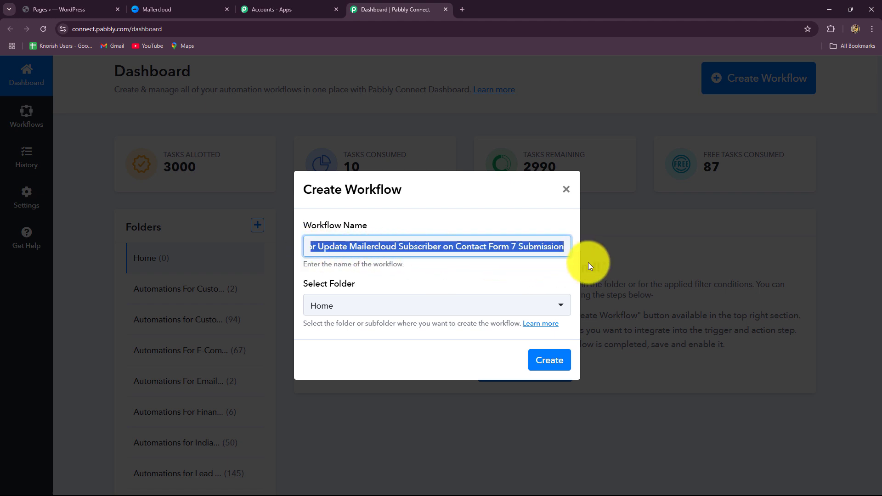
{"action": "left_click", "coordinate": [497, 271]}
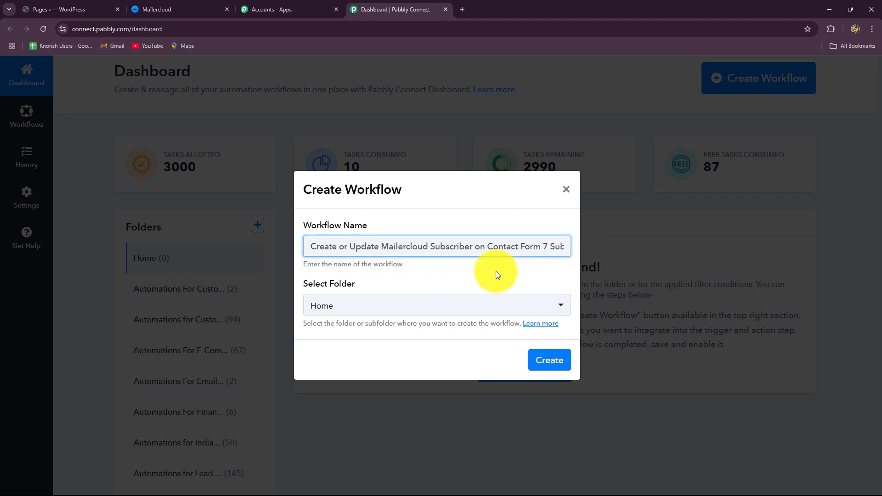
Choose the Automations for Lead Management folder for the workflow and create it.
{"action": "left_click", "coordinate": [388, 306]}
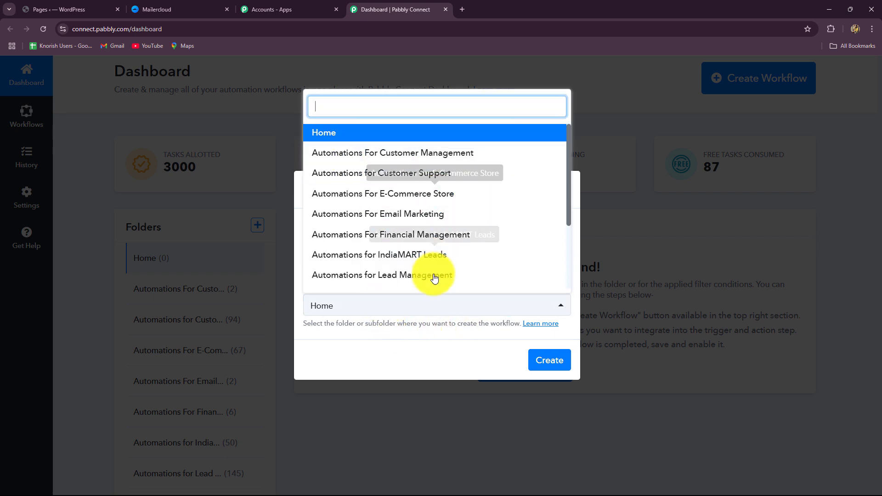
{"action": "scroll", "coordinate": [434, 280], "scroll_direction": "down", "scroll_amount": 3}
{"action": "scroll", "coordinate": [434, 282], "scroll_direction": "up", "scroll_amount": 3}
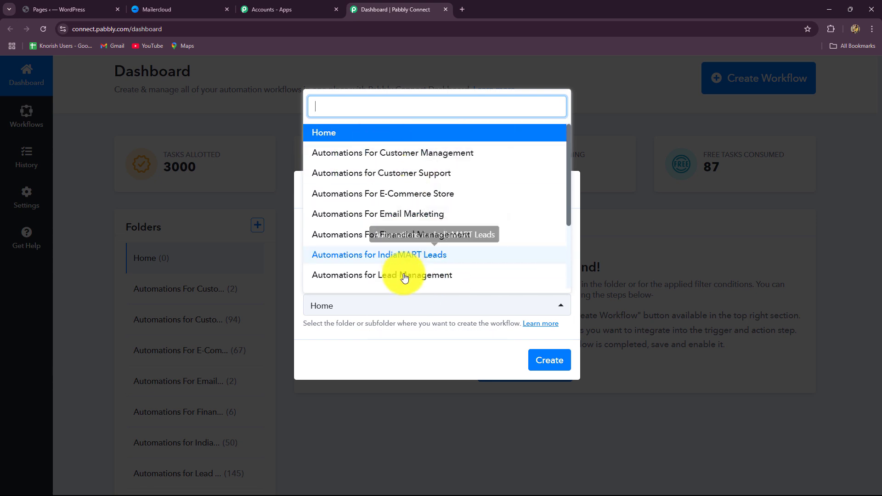
{"action": "scroll", "coordinate": [380, 221], "scroll_direction": "down", "scroll_amount": 3}
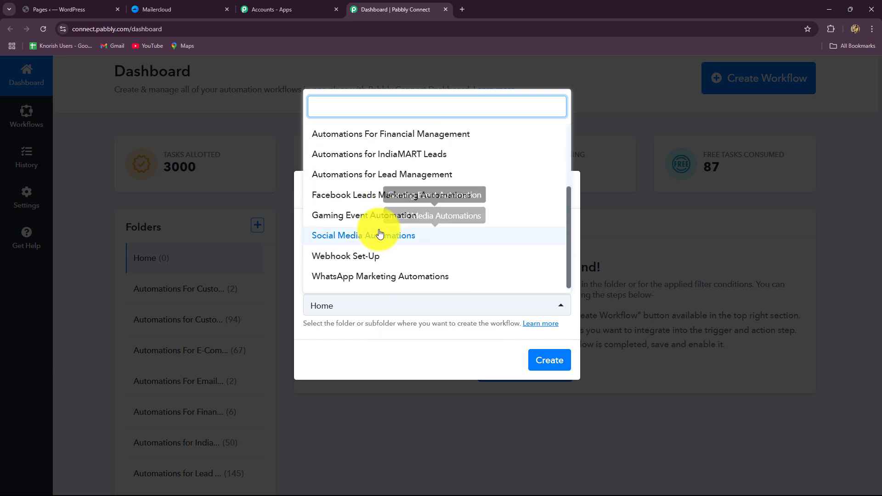
{"action": "scroll", "coordinate": [380, 233], "scroll_direction": "up", "scroll_amount": 3}
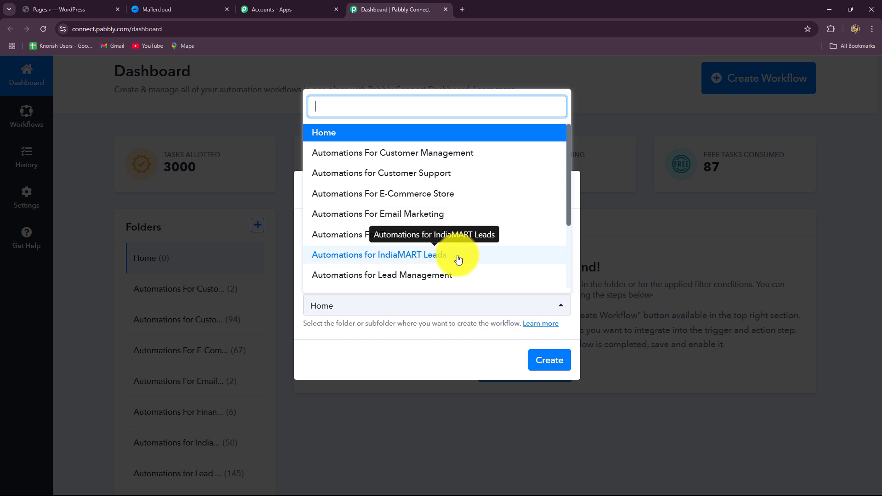
{"action": "scroll", "coordinate": [478, 235], "scroll_direction": "down", "scroll_amount": 3}
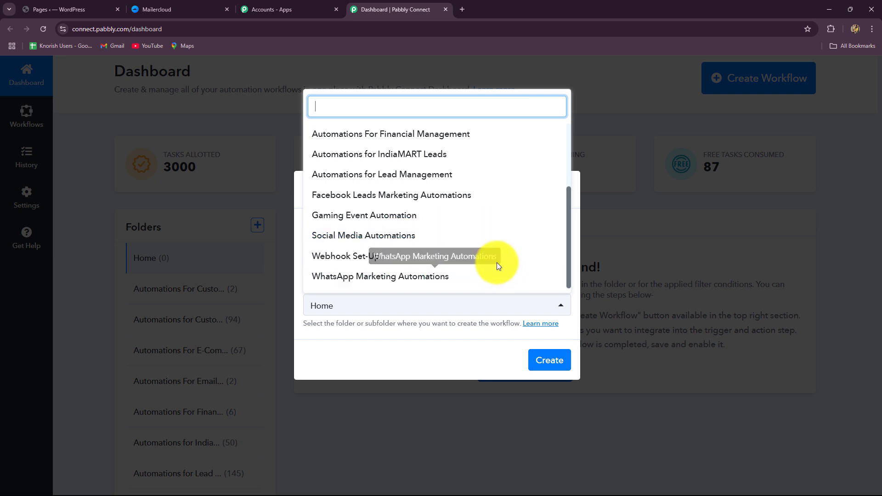
{"action": "left_click", "coordinate": [412, 177]}
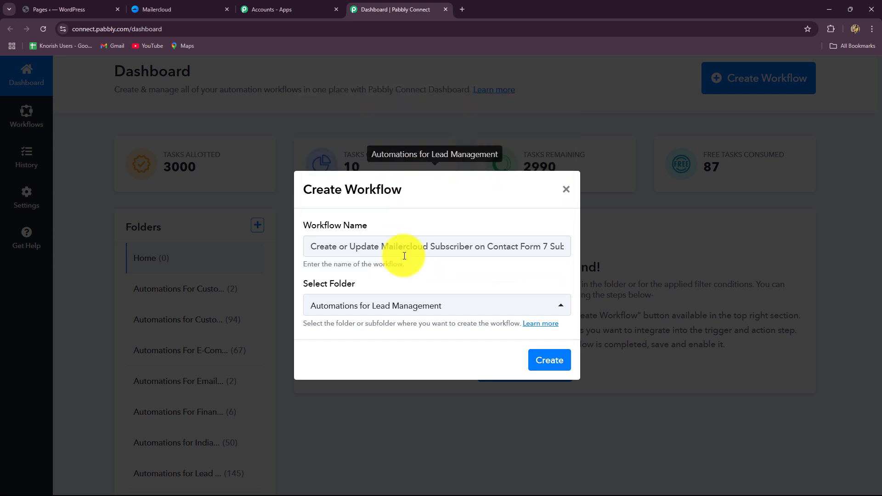
{"action": "left_click", "coordinate": [548, 361]}
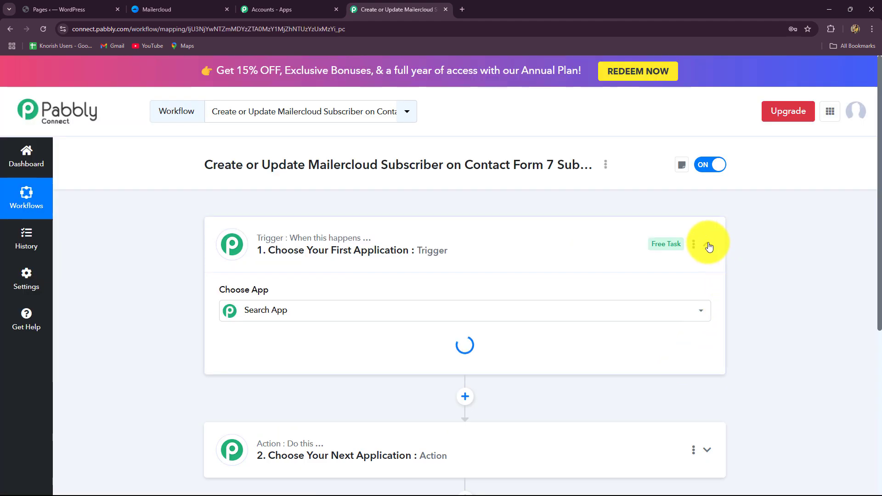
Set the workflow's trigger application to Contact Form 7 with New Form Submission as the trigger event.
{"action": "left_click", "coordinate": [709, 246]}
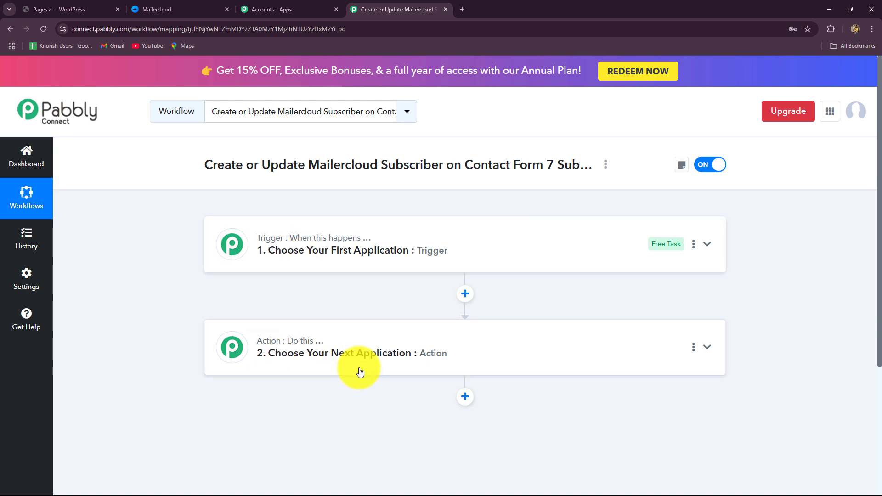
{"action": "left_click", "coordinate": [278, 244]}
{"action": "scroll", "coordinate": [189, 318], "scroll_direction": "down", "scroll_amount": 2}
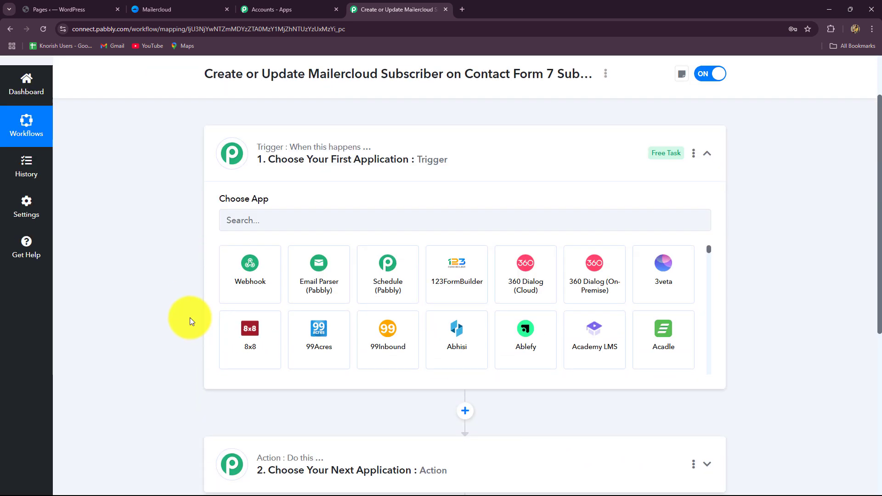
{"action": "left_click", "coordinate": [244, 217]}
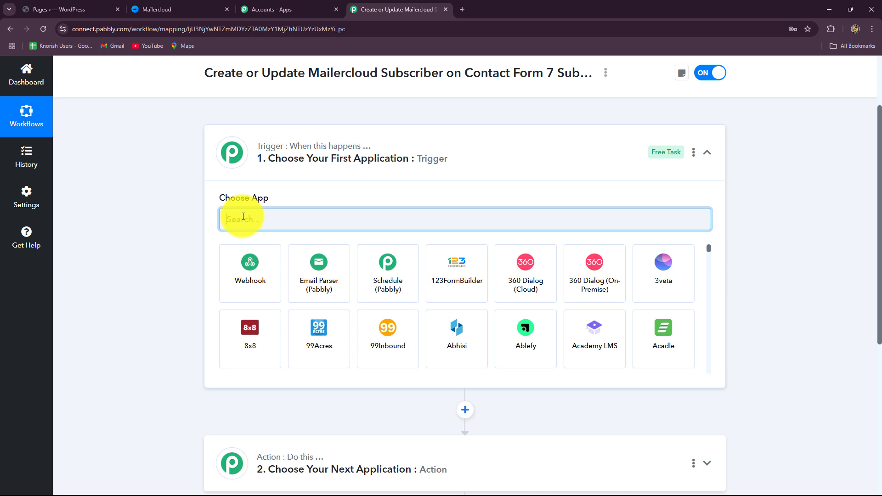
{"action": "type", "text": "Con"}
{"action": "left_click", "coordinate": [239, 349]}
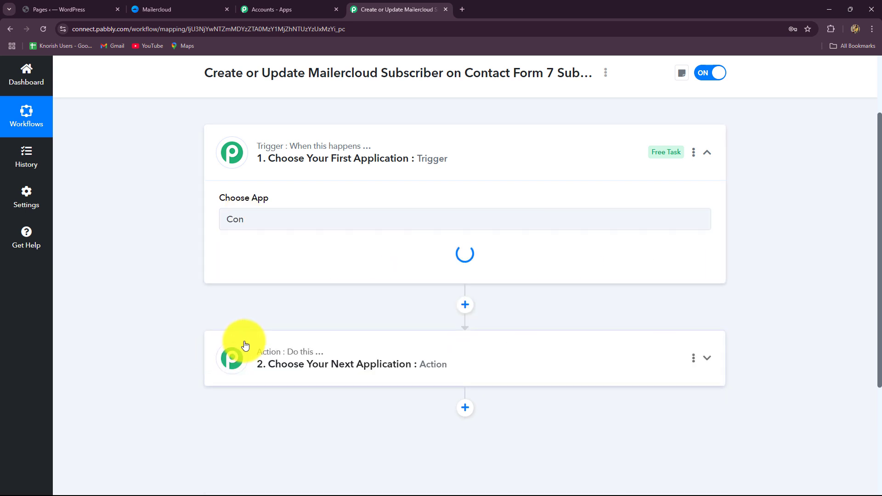
{"action": "left_click", "coordinate": [261, 267]}
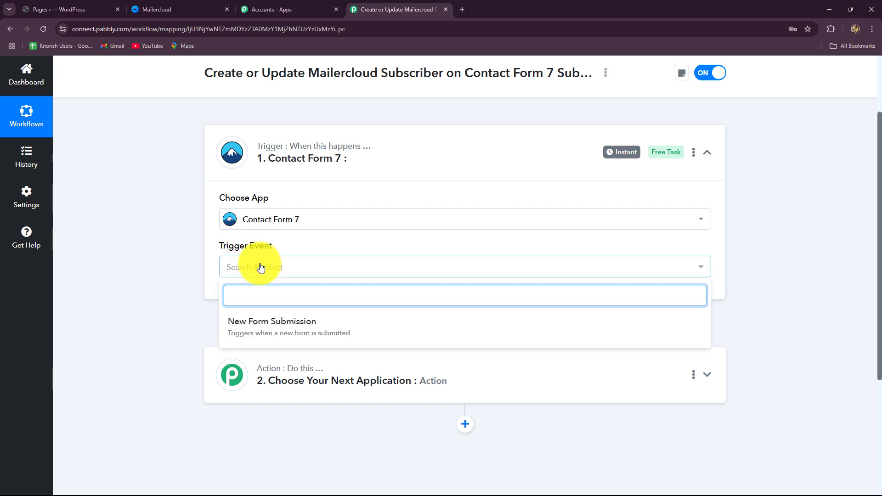
{"action": "left_click", "coordinate": [250, 326]}
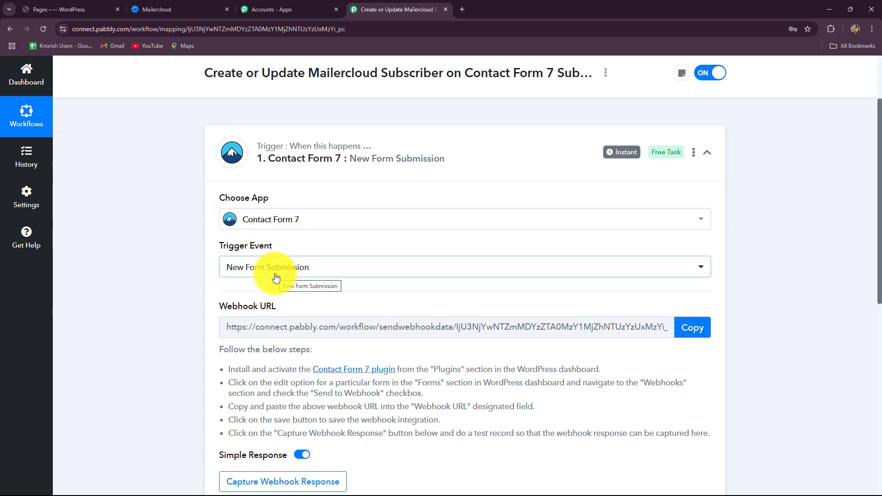
Read the trigger's webhook setup instructions and look at the WordPress site's list of pages.
{"action": "scroll", "coordinate": [266, 262], "scroll_direction": "down", "scroll_amount": 3}
{"action": "scroll", "coordinate": [226, 67], "scroll_direction": "up", "scroll_amount": 2}
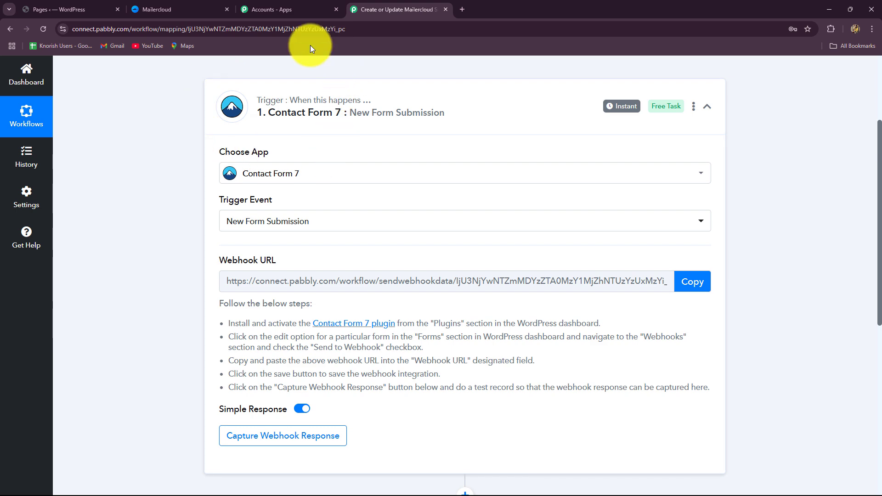
{"action": "left_click", "coordinate": [108, 7]}
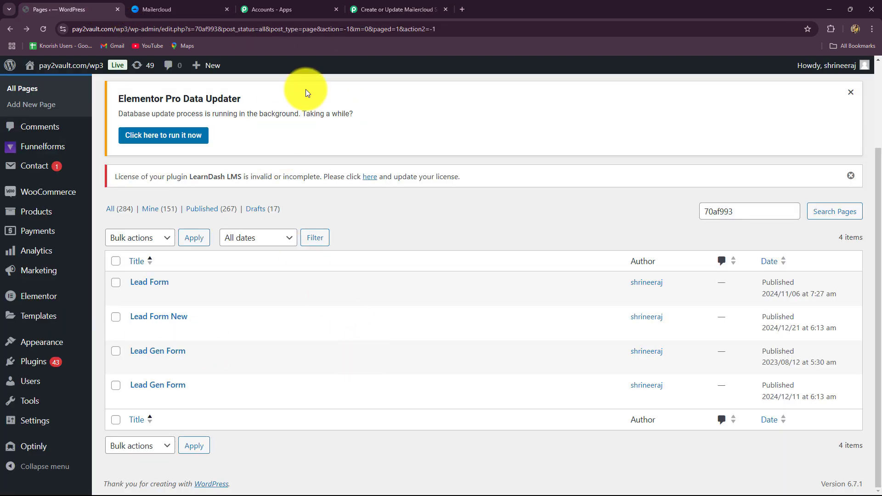
{"action": "left_click", "coordinate": [382, 10]}
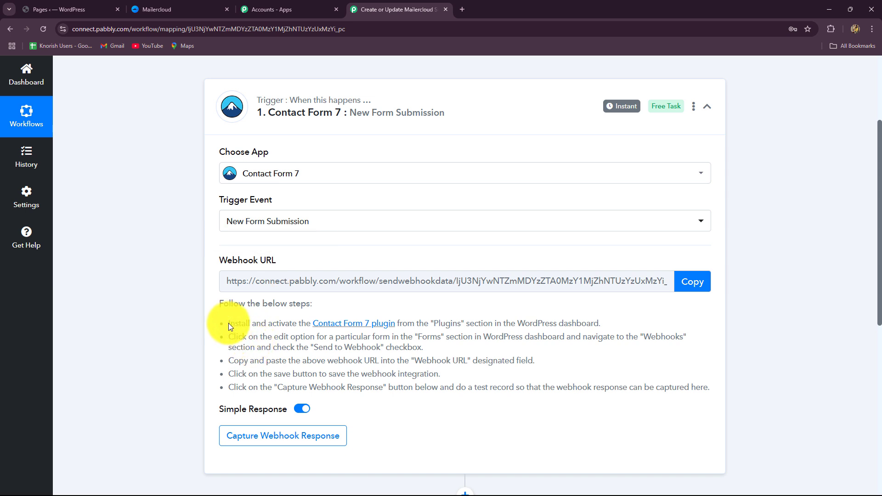
{"action": "left_click_drag", "start_coordinate": [228, 324], "coordinate": [764, 396]}
{"action": "left_click", "coordinate": [764, 396]}
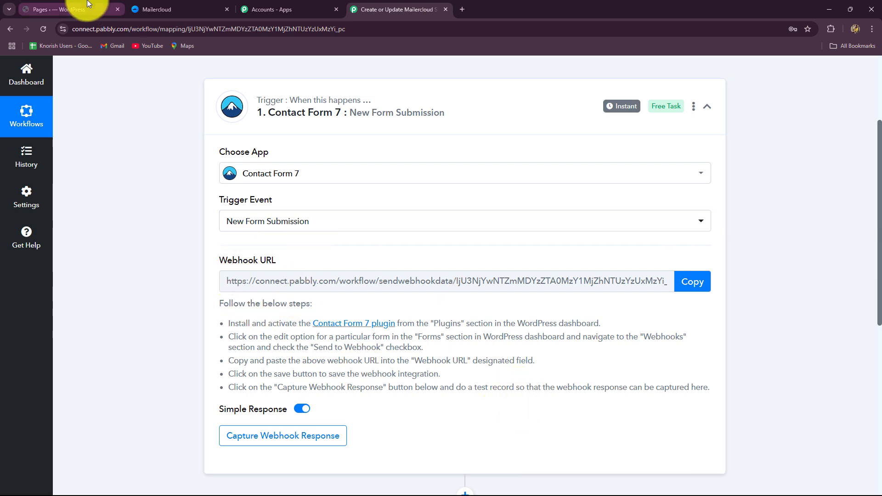
{"action": "left_click", "coordinate": [60, 9]}
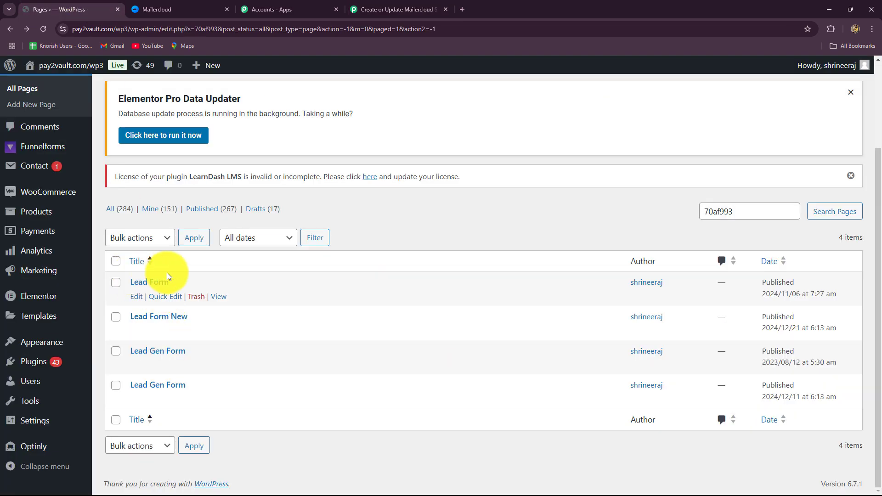
{"action": "left_click", "coordinate": [382, 9]}
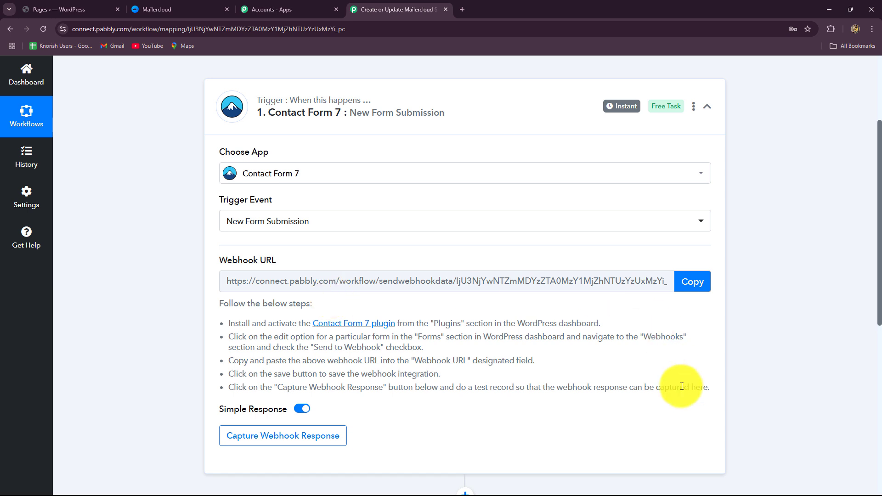
Copy the trigger's webhook URL and open the list of contact forms in the WordPress admin.
{"action": "left_click", "coordinate": [682, 282]}
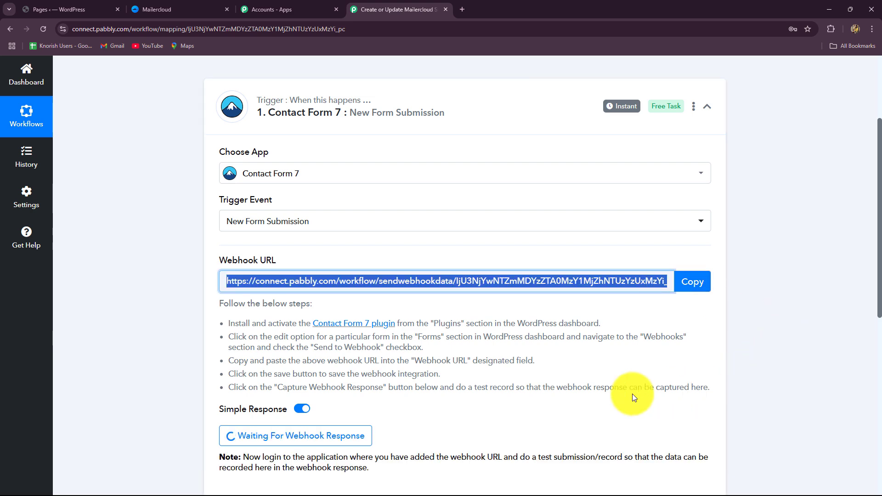
{"action": "left_click", "coordinate": [74, 9]}
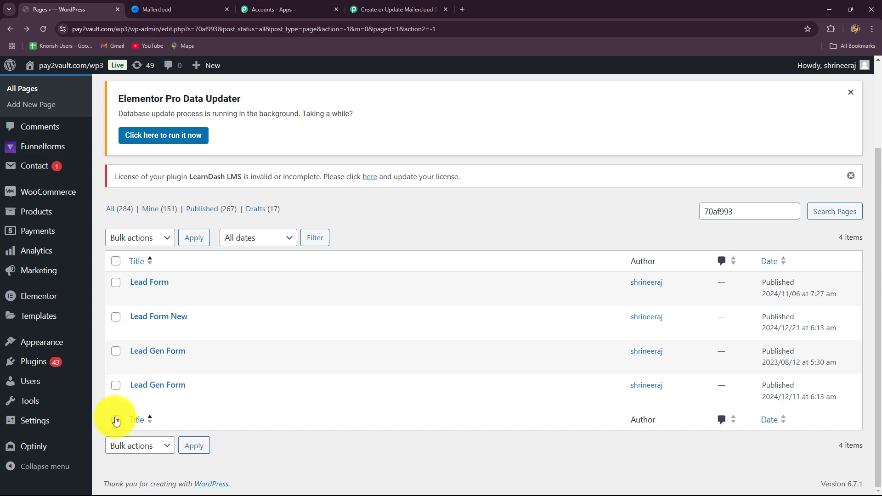
{"action": "mouse_move", "coordinate": [28, 163]}
{"action": "left_click", "coordinate": [123, 170]}
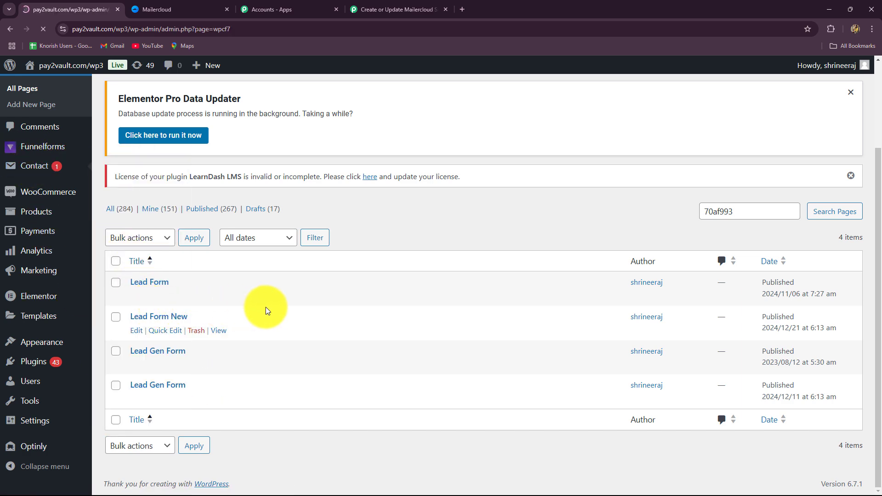
Look through the existing contact forms and the WordPress admin's contact and plugin options.
{"action": "scroll", "coordinate": [256, 309], "scroll_direction": "down", "scroll_amount": 9}
{"action": "scroll", "coordinate": [257, 314], "scroll_direction": "down", "scroll_amount": 3}
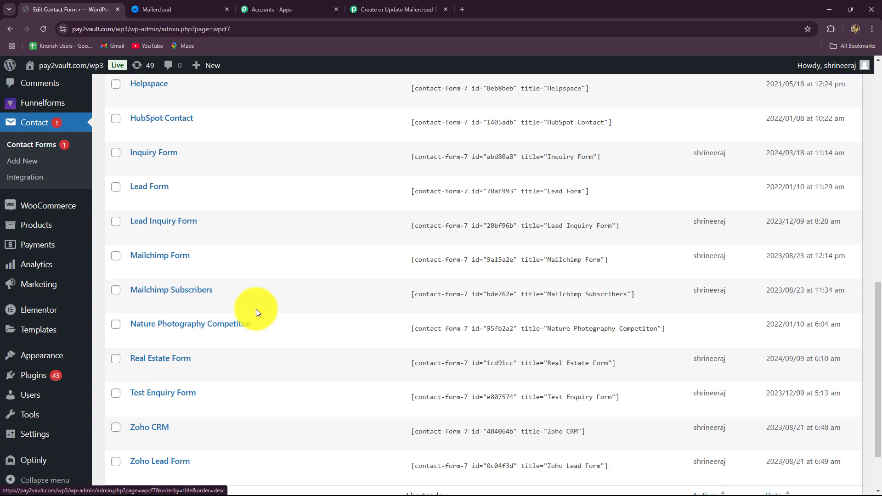
{"action": "scroll", "coordinate": [258, 313], "scroll_direction": "up", "scroll_amount": 7}
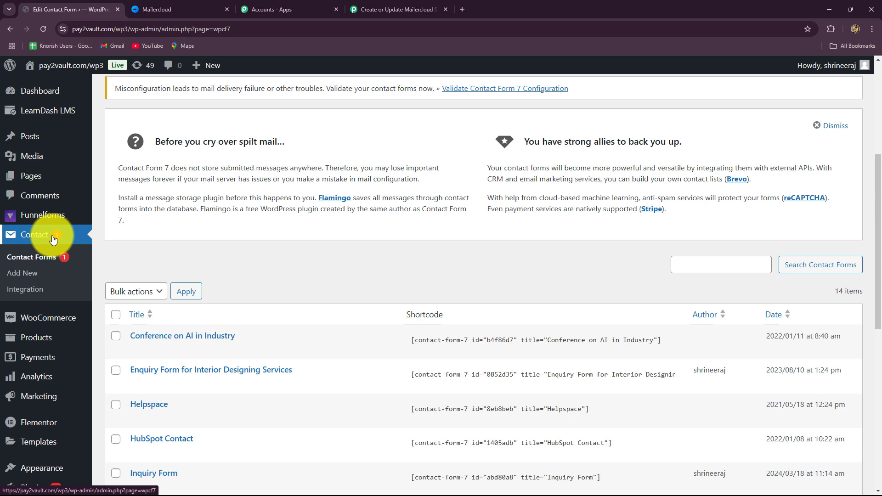
{"action": "scroll", "coordinate": [18, 391], "scroll_direction": "down", "scroll_amount": 3}
{"action": "mouse_move", "coordinate": [30, 384]}
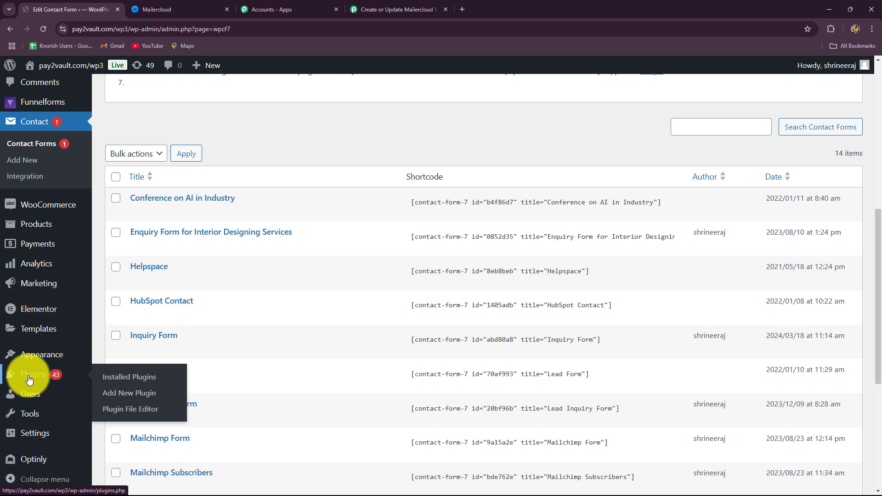
{"action": "scroll", "coordinate": [26, 374], "scroll_direction": "up", "scroll_amount": 4}
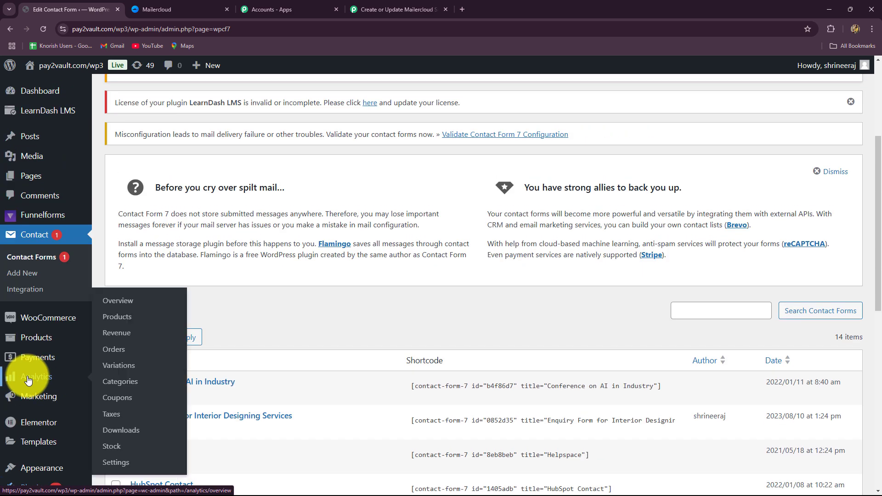
{"action": "scroll", "coordinate": [64, 240], "scroll_direction": "up", "scroll_amount": 4}
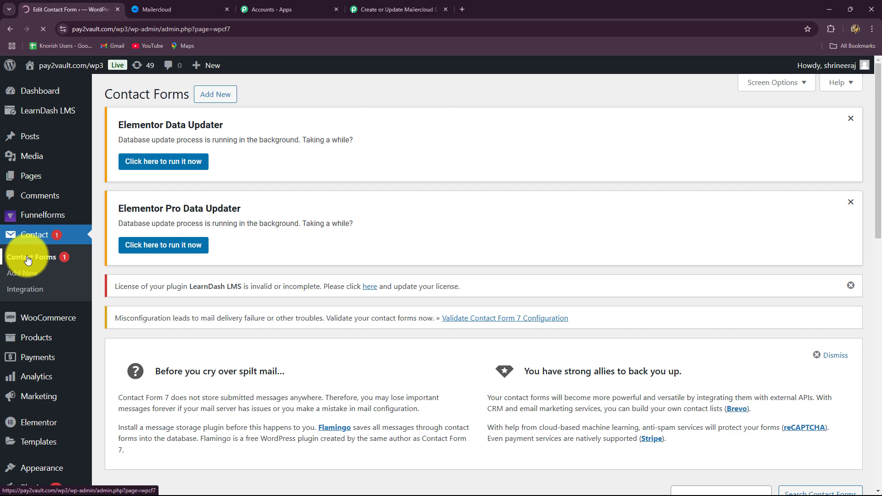
{"action": "scroll", "coordinate": [396, 382], "scroll_direction": "down", "scroll_amount": 10}
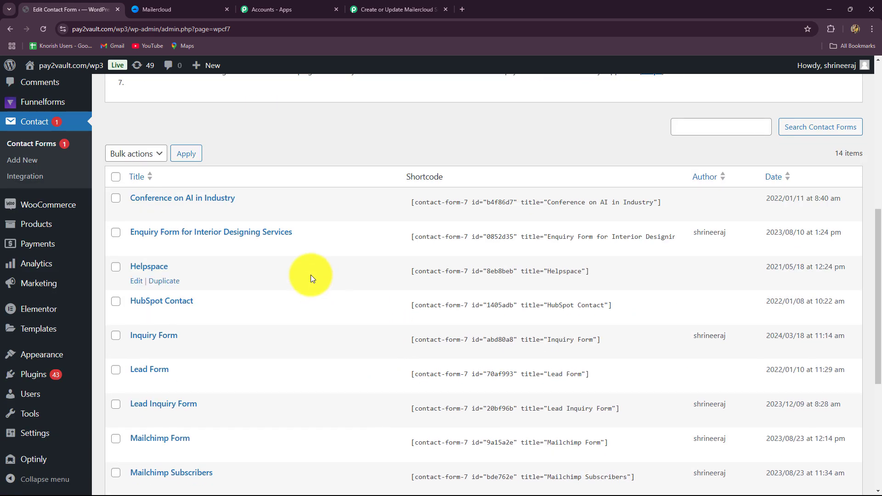
{"action": "scroll", "coordinate": [288, 332], "scroll_direction": "up", "scroll_amount": 3}
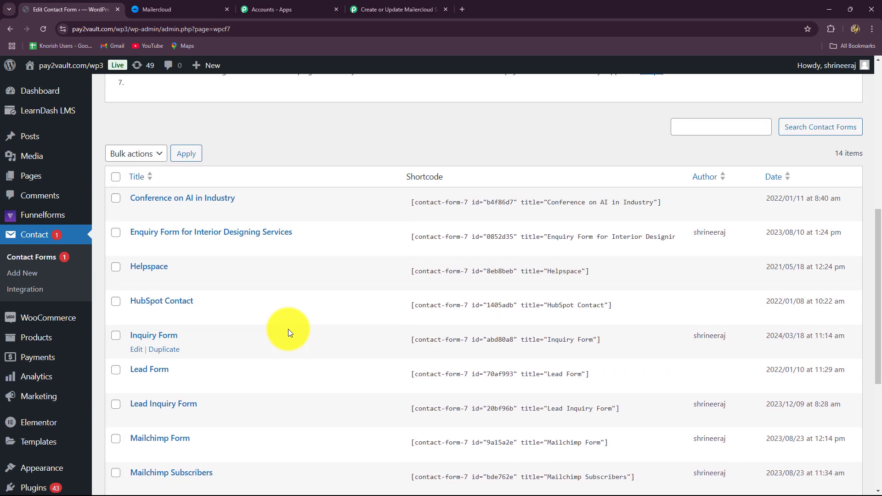
{"action": "scroll", "coordinate": [340, 356], "scroll_direction": "down", "scroll_amount": 3}
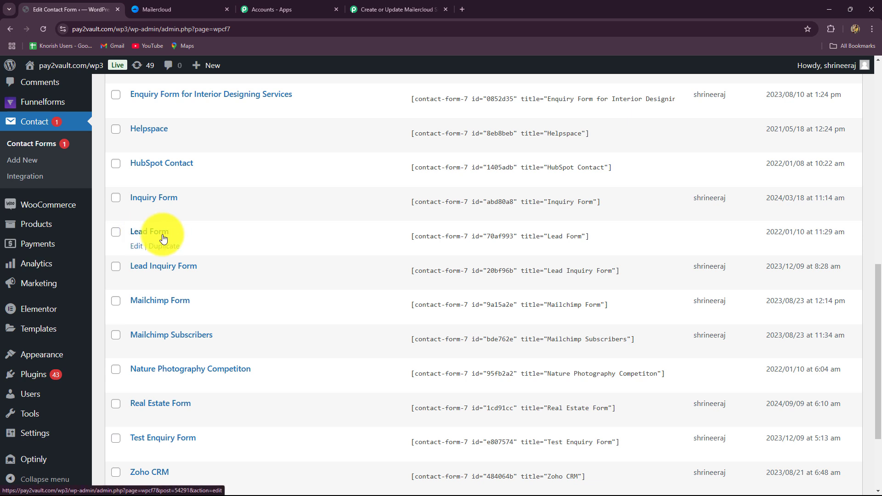
Open the Lead Form for editing, review its form fields and show its webhook settings.
{"action": "left_click", "coordinate": [136, 247]}
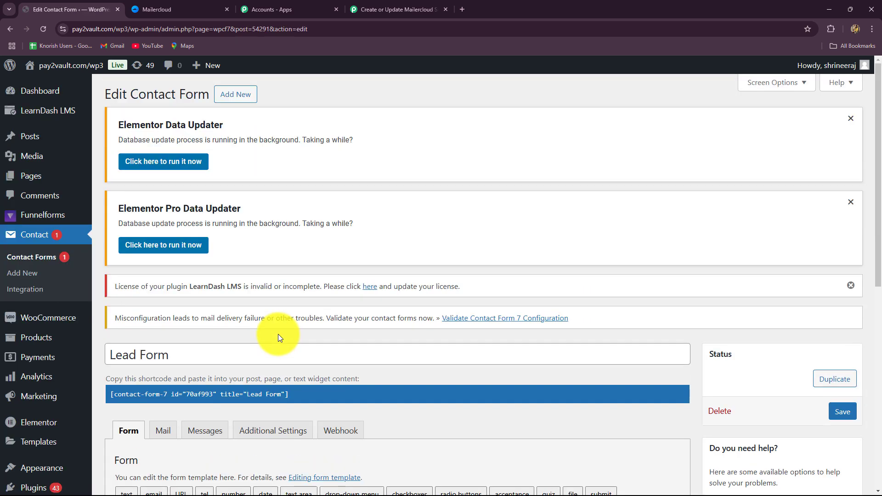
{"action": "scroll", "coordinate": [277, 334], "scroll_direction": "down", "scroll_amount": 9}
{"action": "scroll", "coordinate": [277, 335], "scroll_direction": "up", "scroll_amount": 2}
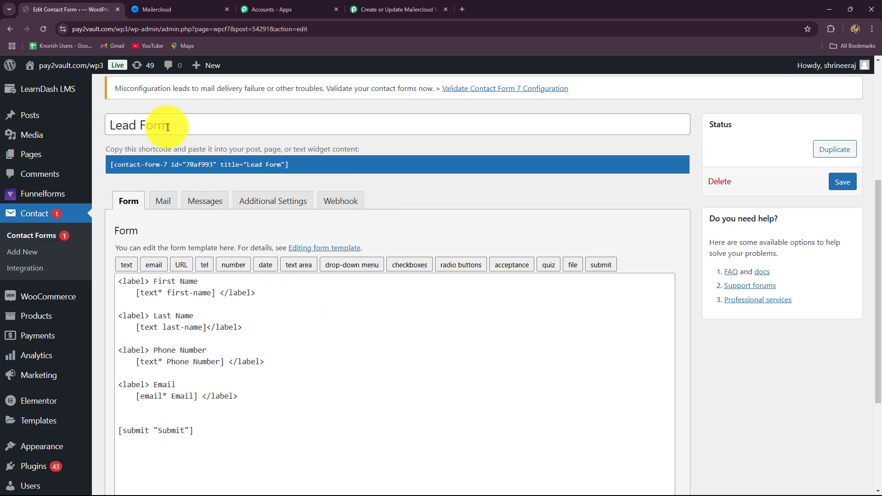
{"action": "left_click", "coordinate": [354, 205]}
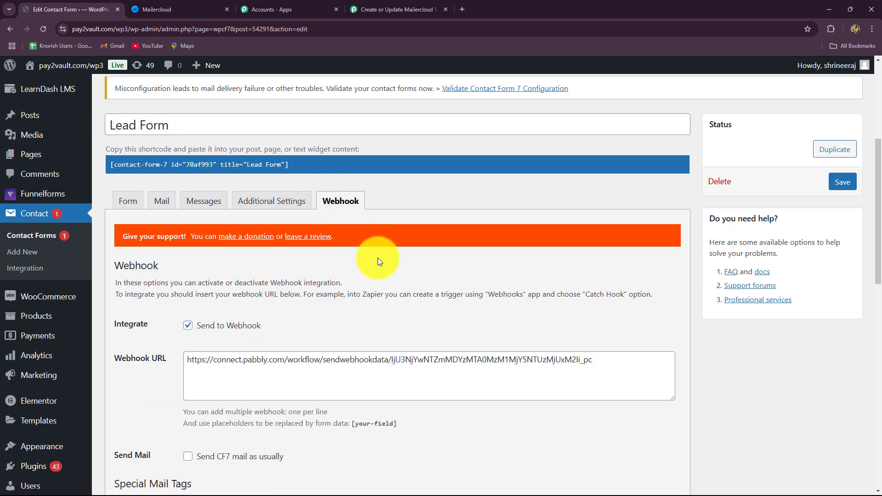
Enable Send to Webhook for the Lead Form and replace its webhook URL with the copied Pabbly one.
{"action": "scroll", "coordinate": [378, 258], "scroll_direction": "down", "scroll_amount": 2}
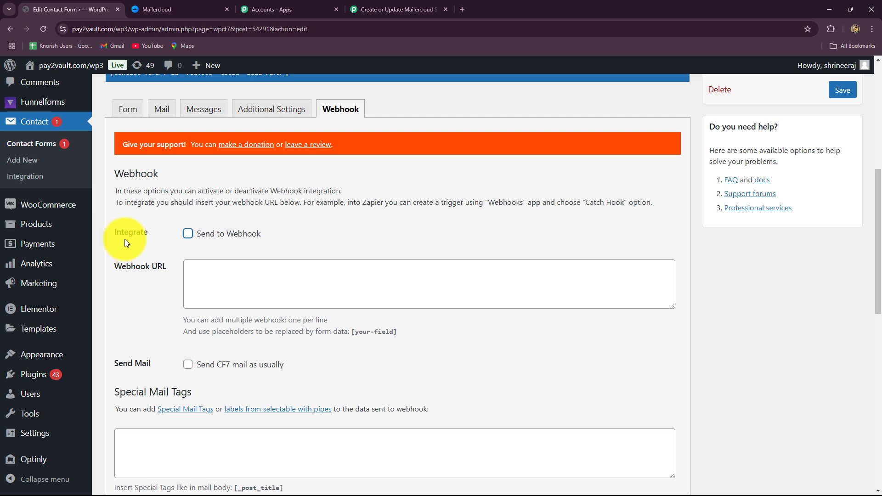
{"action": "left_click", "coordinate": [188, 235]}
{"action": "left_click", "coordinate": [204, 277]}
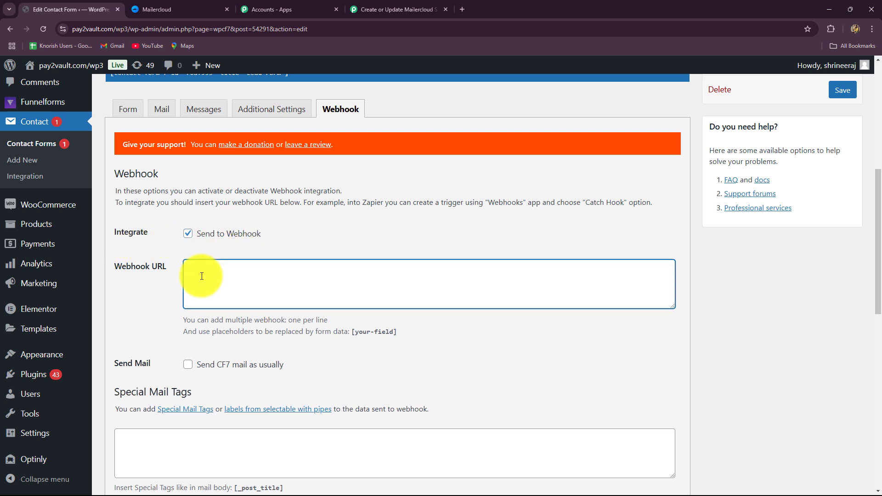
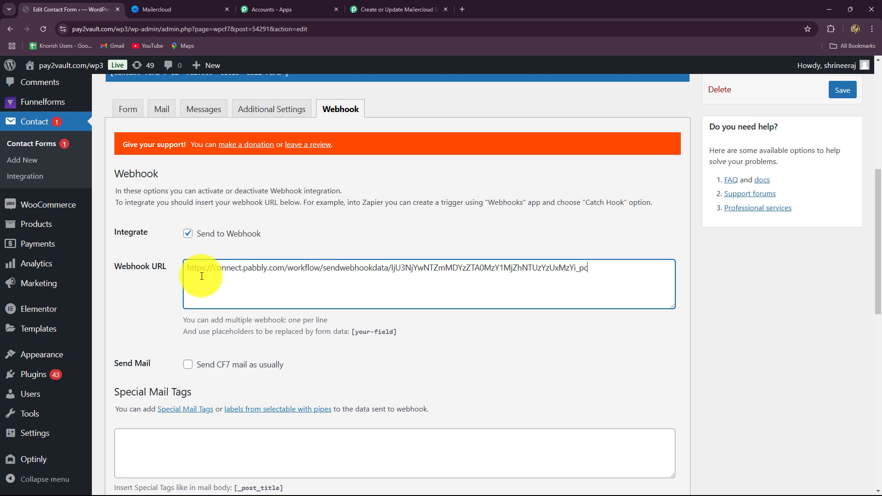
Review the data sent to the webhook and save the Lead Form with its webhook settings.
{"action": "scroll", "coordinate": [334, 291], "scroll_direction": "down", "scroll_amount": 1}
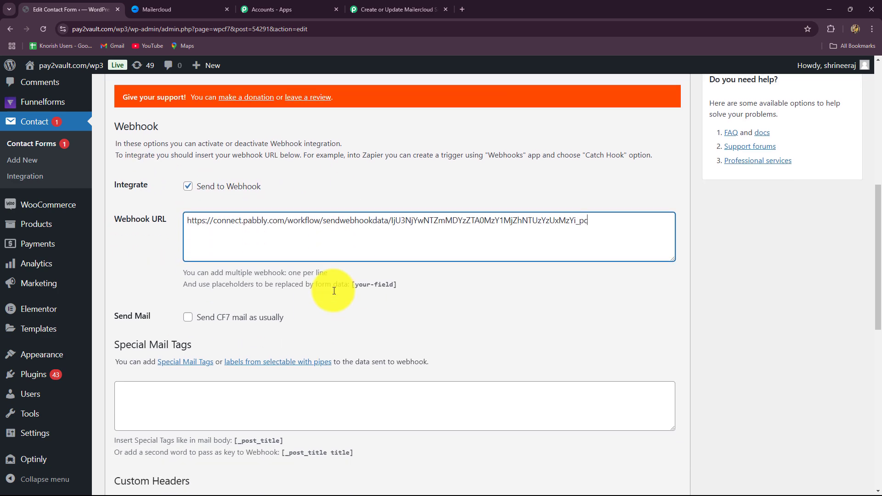
{"action": "scroll", "coordinate": [334, 291], "scroll_direction": "down", "scroll_amount": 10}
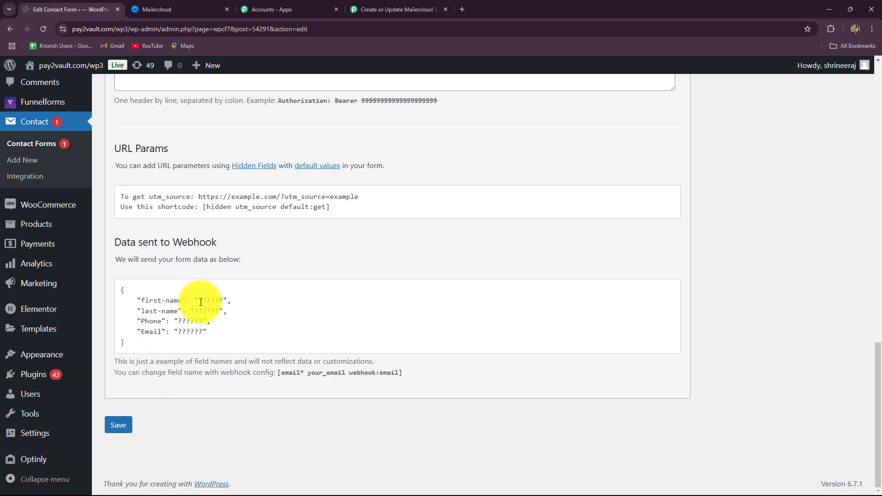
{"action": "left_click", "coordinate": [119, 426]}
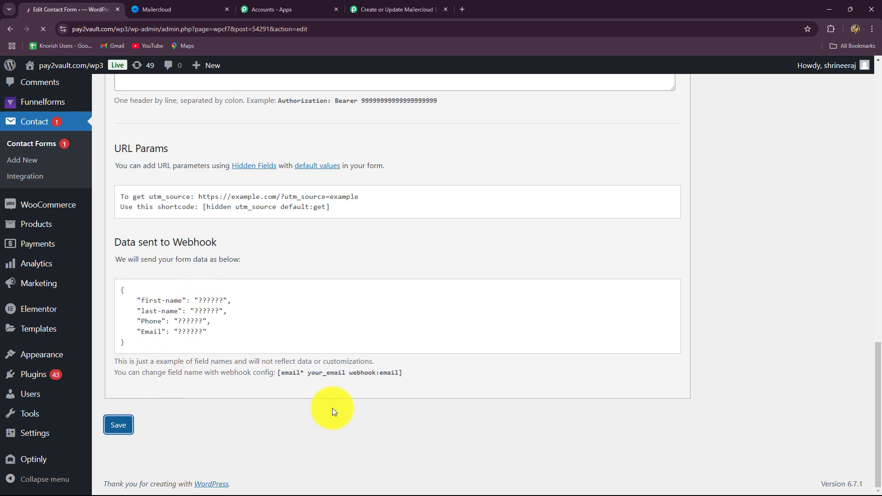
{"action": "scroll", "coordinate": [467, 381], "scroll_direction": "up", "scroll_amount": 8}
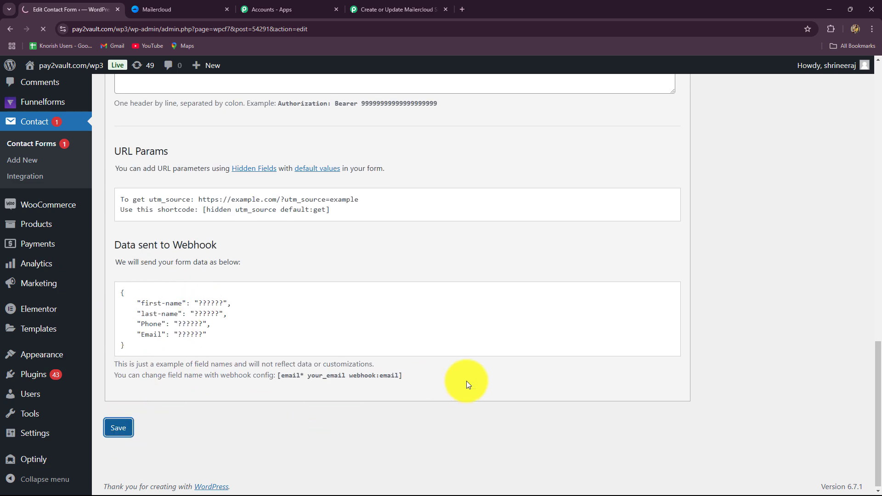
{"action": "scroll", "coordinate": [467, 382], "scroll_direction": "down", "scroll_amount": 3}
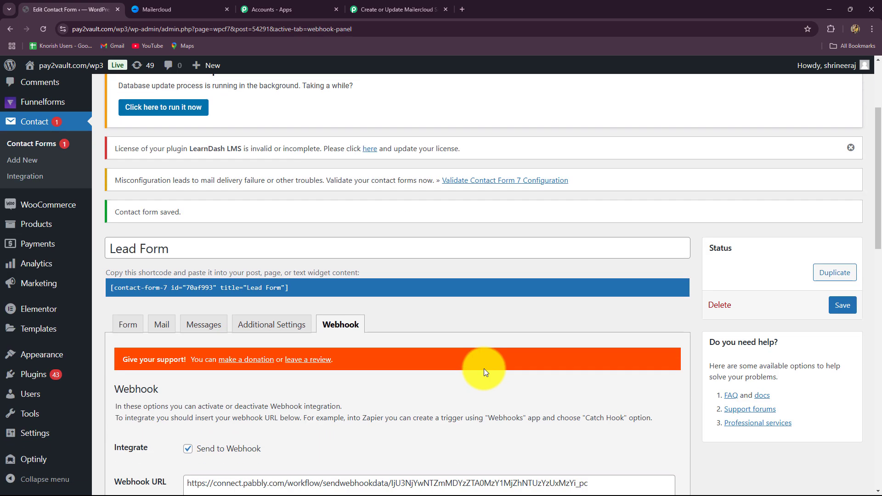
{"action": "left_click", "coordinate": [843, 305]}
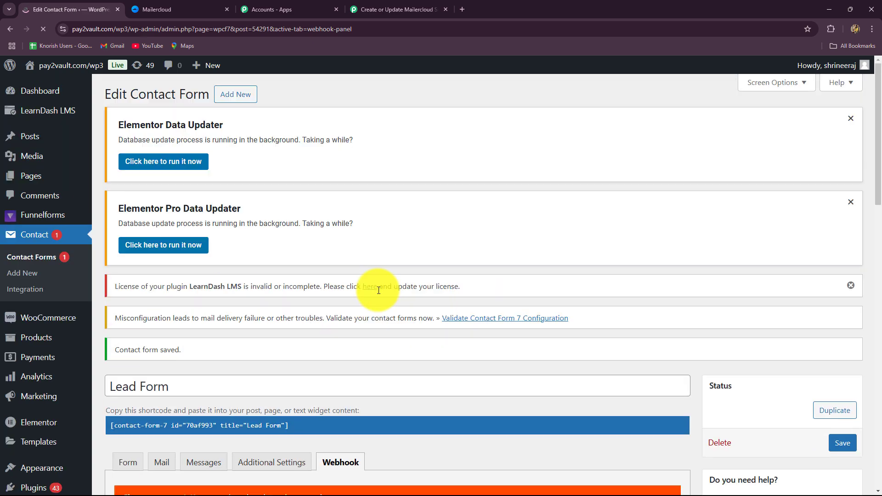
Switch to the Pabbly Connect workflow and read the Contact Form 7 trigger's setup steps and note about making a test submission.
{"action": "scroll", "coordinate": [379, 290], "scroll_direction": "down", "scroll_amount": 4}
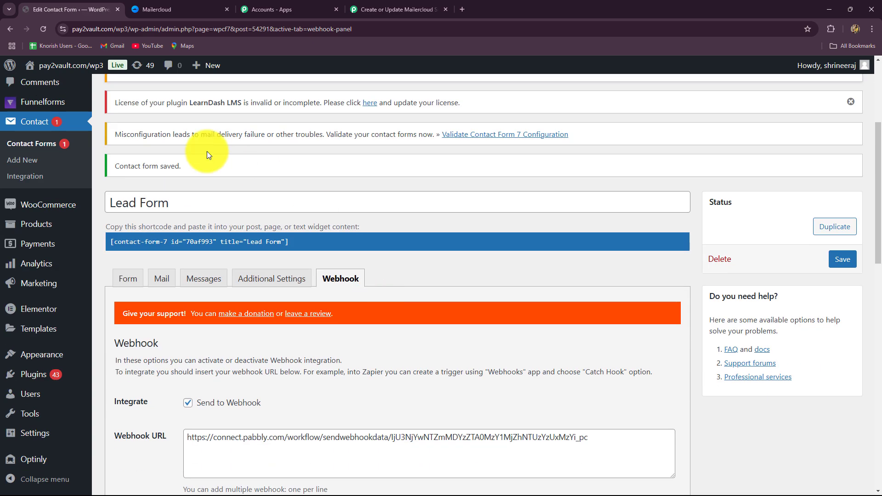
{"action": "left_click", "coordinate": [394, 9]}
{"action": "scroll", "coordinate": [433, 322], "scroll_direction": "down", "scroll_amount": 4}
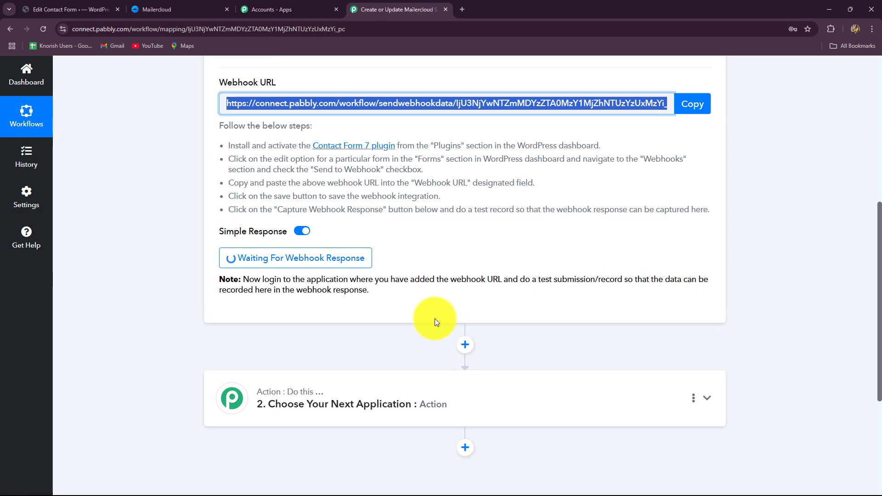
{"action": "scroll", "coordinate": [435, 322], "scroll_direction": "up", "scroll_amount": 3}
{"action": "scroll", "coordinate": [436, 322], "scroll_direction": "down", "scroll_amount": 3}
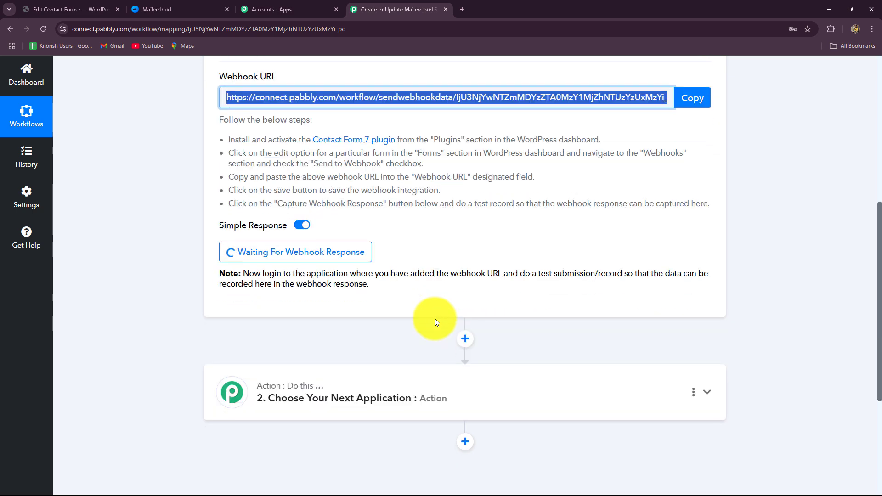
{"action": "left_click_drag", "start_coordinate": [254, 273], "coordinate": [398, 299]}
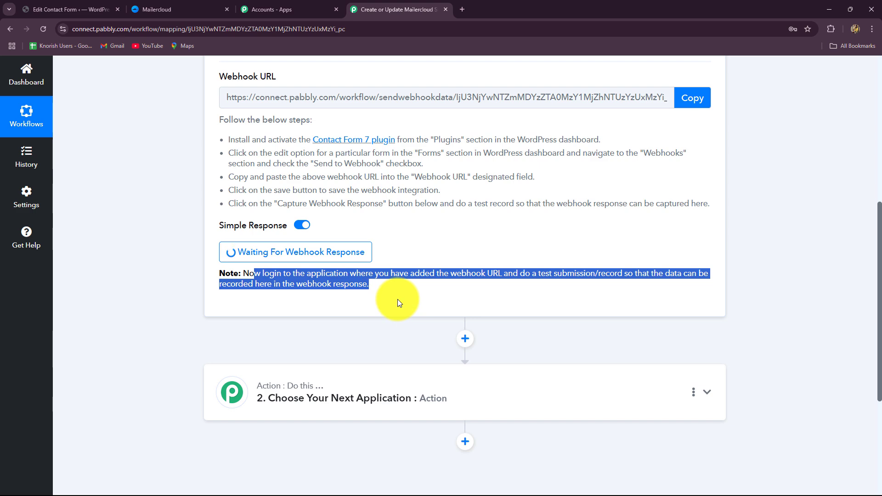
{"action": "left_click", "coordinate": [398, 299]}
{"action": "scroll", "coordinate": [398, 299], "scroll_direction": "up", "scroll_amount": 3}
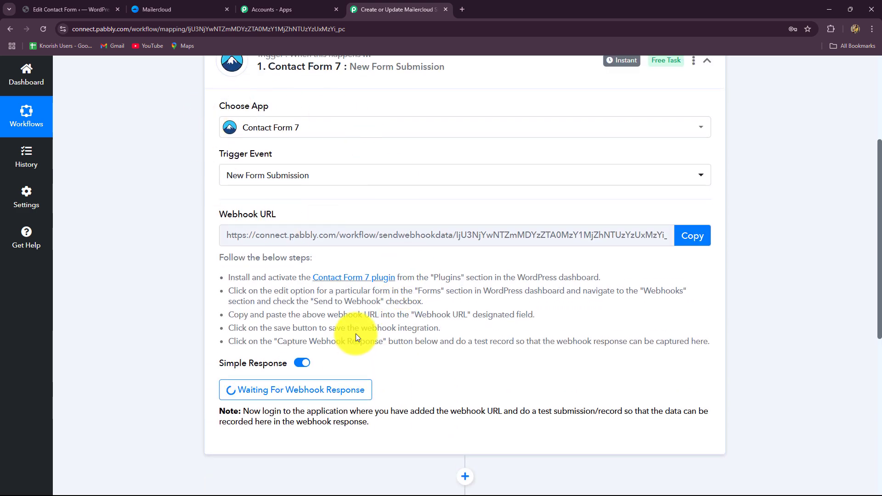
{"action": "scroll", "coordinate": [356, 334], "scroll_direction": "up", "scroll_amount": 2}
{"action": "scroll", "coordinate": [356, 334], "scroll_direction": "down", "scroll_amount": 3}
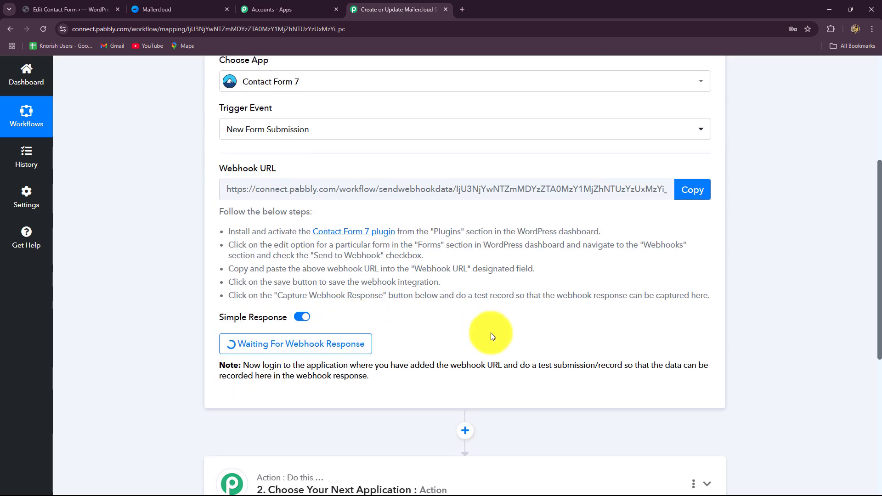
Switch back to WordPress, find the page containing the Lead Form by its shortcode ID and open the published page.
{"action": "left_click", "coordinate": [71, 10]}
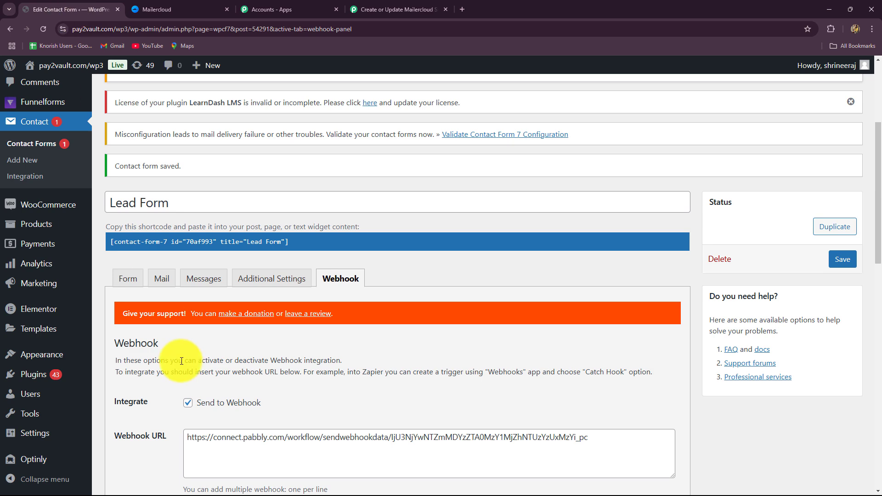
{"action": "scroll", "coordinate": [182, 361], "scroll_direction": "down", "scroll_amount": 3}
{"action": "scroll", "coordinate": [59, 200], "scroll_direction": "up", "scroll_amount": 3}
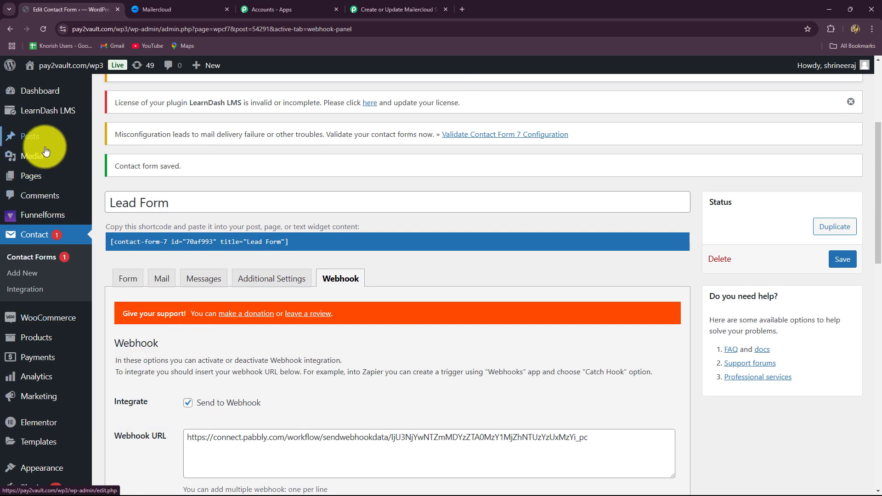
{"action": "mouse_move", "coordinate": [45, 181]}
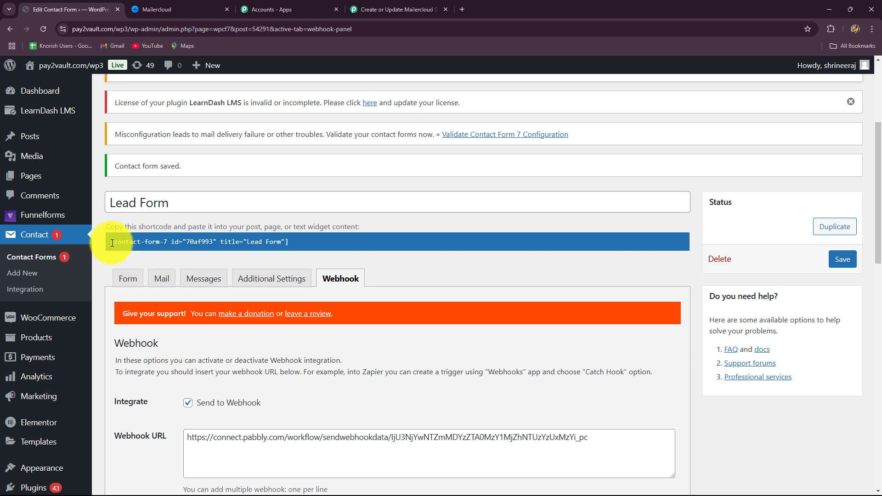
{"action": "double_click", "coordinate": [199, 242]}
{"action": "key", "text": "ctrl+c"}
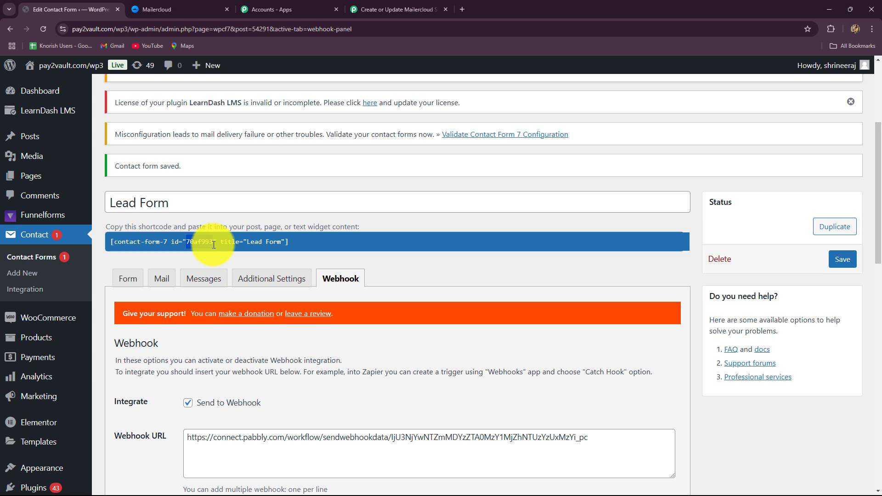
{"action": "left_click", "coordinate": [49, 177]}
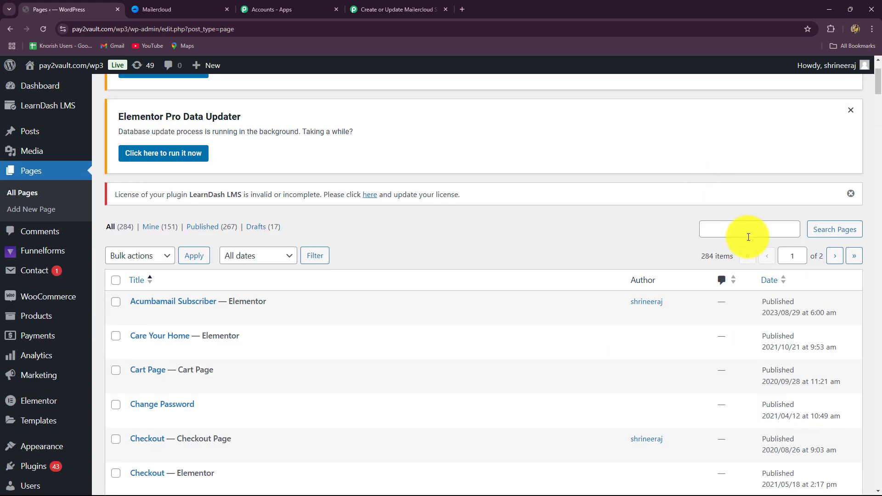
{"action": "left_click", "coordinate": [741, 234]}
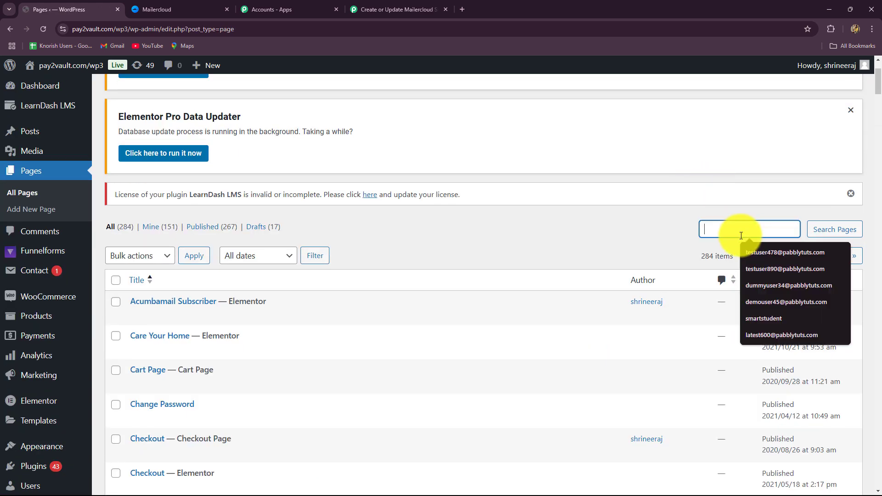
{"action": "key", "text": "ctrl+v"}
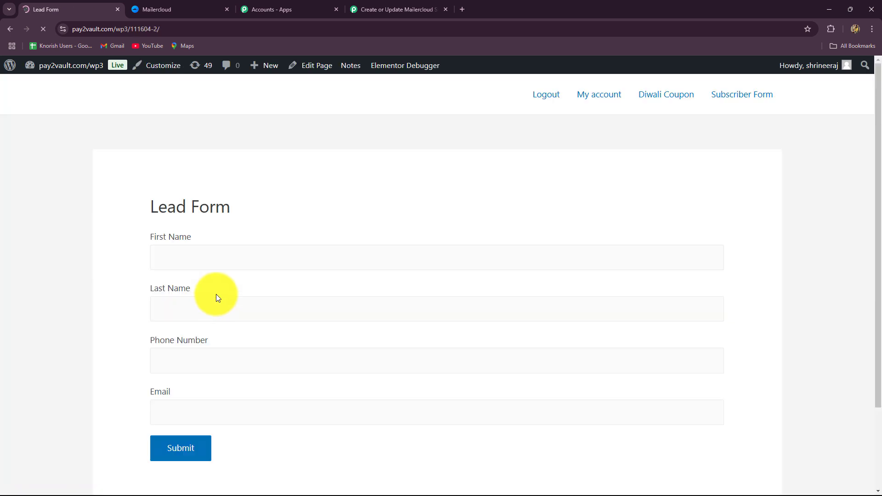
Look over the published Lead Form's fields and check the webhook capture status of the Pabbly Connect trigger.
{"action": "scroll", "coordinate": [217, 296], "scroll_direction": "down", "scroll_amount": 2}
{"action": "scroll", "coordinate": [422, 339], "scroll_direction": "up", "scroll_amount": 2}
{"action": "scroll", "coordinate": [430, 309], "scroll_direction": "down", "scroll_amount": 2}
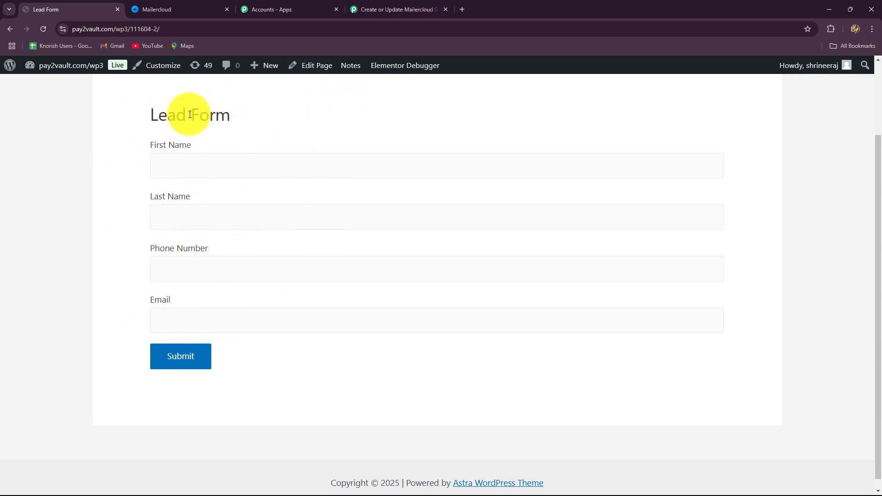
{"action": "left_click", "coordinate": [395, 11]}
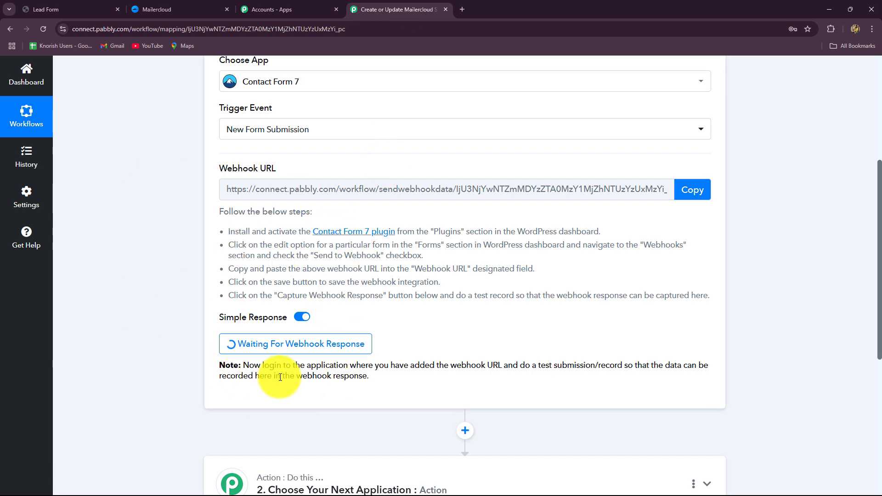
{"action": "left_click", "coordinate": [115, 7]}
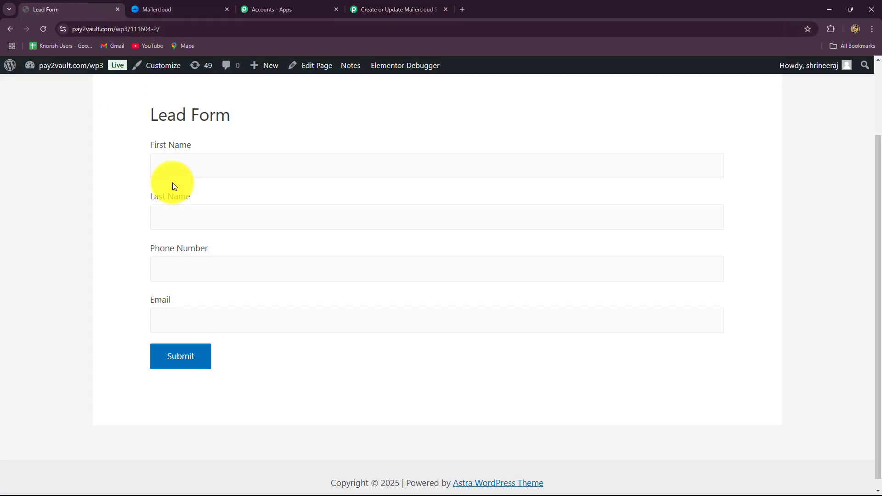
{"action": "left_click", "coordinate": [374, 11]}
{"action": "scroll", "coordinate": [359, 249], "scroll_direction": "down", "scroll_amount": 4}
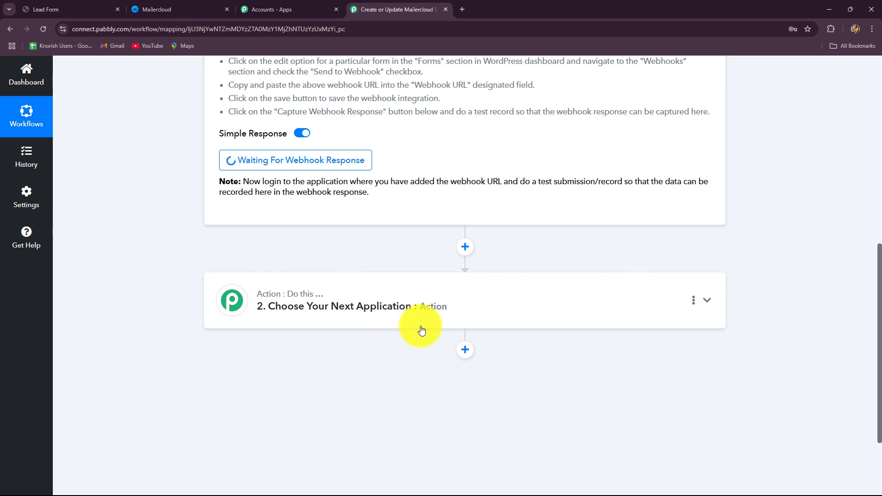
{"action": "scroll", "coordinate": [122, 152], "scroll_direction": "up", "scroll_amount": 1}
{"action": "left_click", "coordinate": [42, 8]}
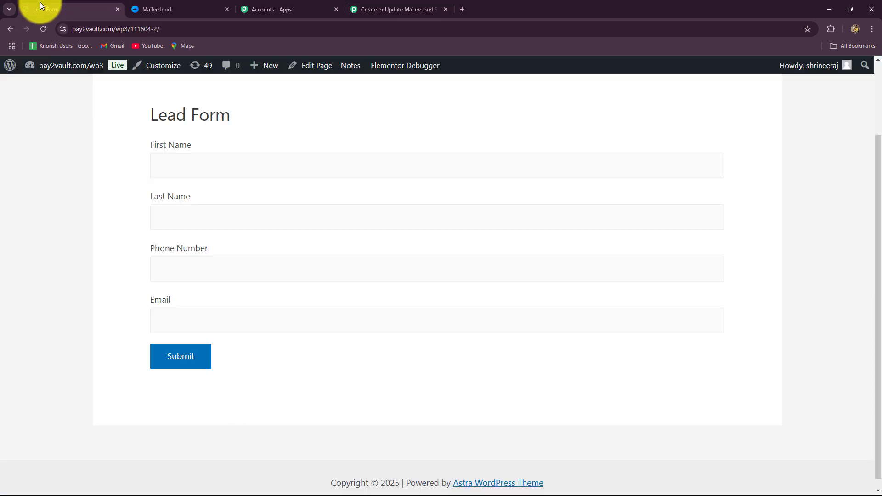
Fill in the test lead's first name, last name and phone number on the Lead Form.
{"action": "left_click", "coordinate": [205, 160]}
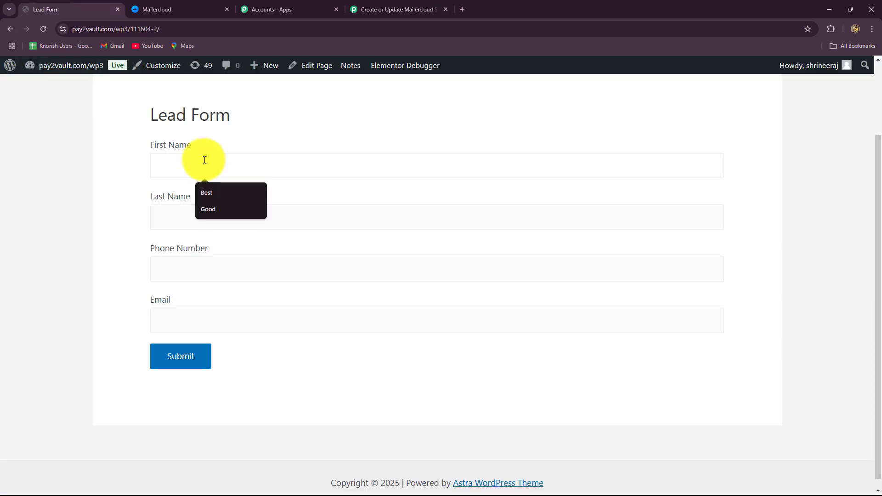
{"action": "left_click", "coordinate": [210, 191]}
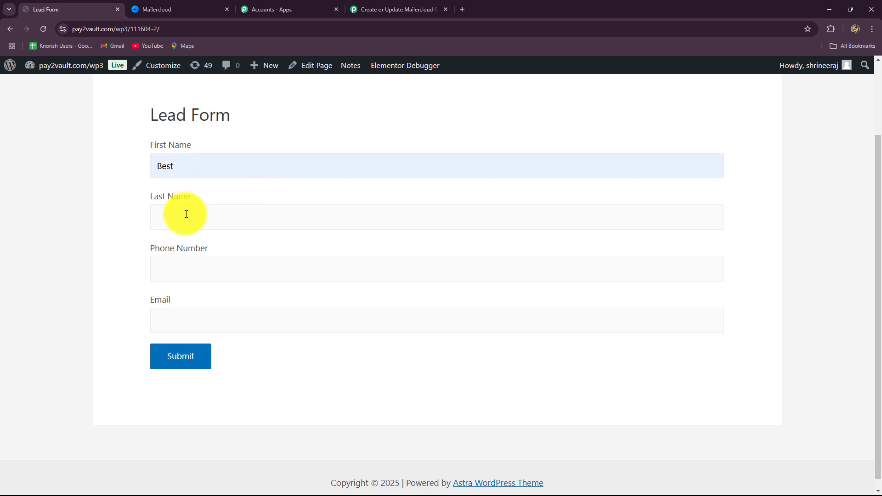
{"action": "left_click", "coordinate": [210, 215]}
{"action": "left_click", "coordinate": [202, 244]}
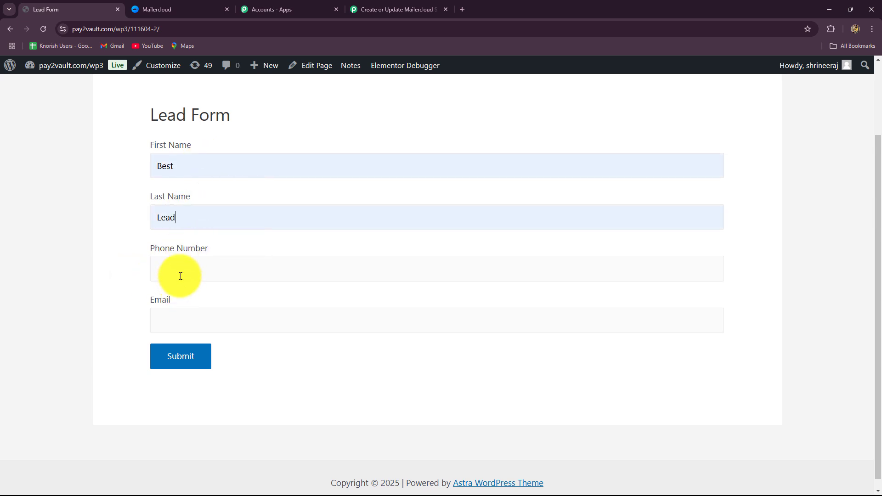
{"action": "left_click", "coordinate": [179, 273]}
{"action": "left_click", "coordinate": [208, 299]}
Enter the test lead's email address and submit the Lead Form.
{"action": "left_click", "coordinate": [194, 317]}
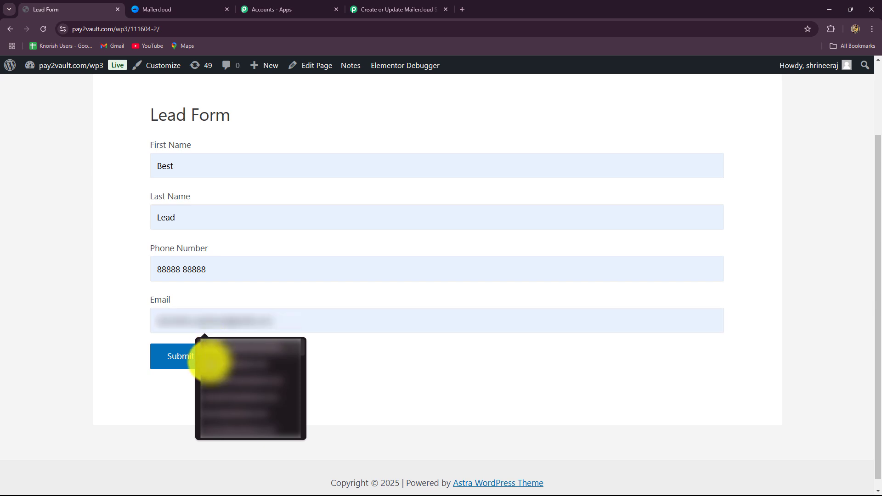
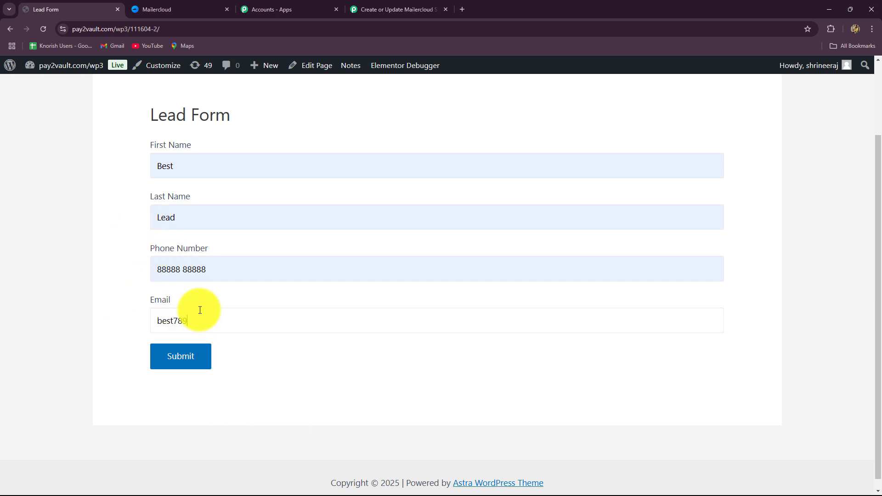
{"action": "left_click", "coordinate": [188, 362]}
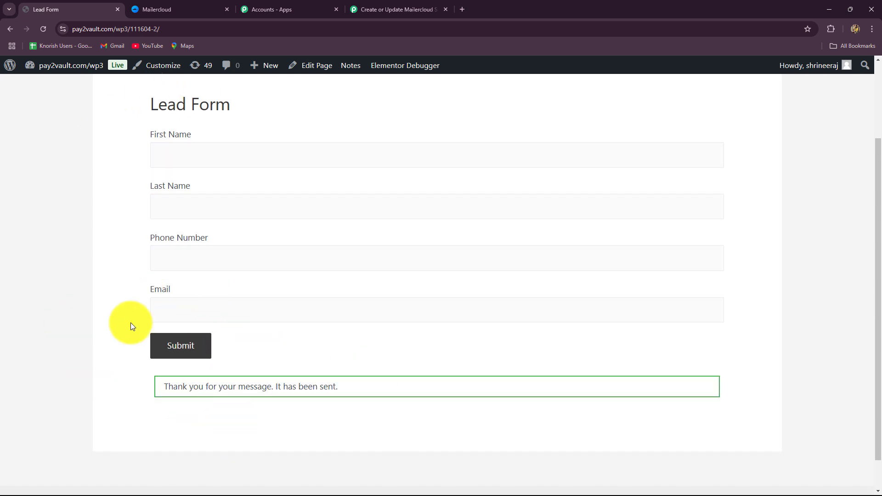
Switch to Pabbly Connect, check the captured response's last name, first name, phone and email values, and collapse the Contact Form 7 trigger.
{"action": "left_click", "coordinate": [404, 9]}
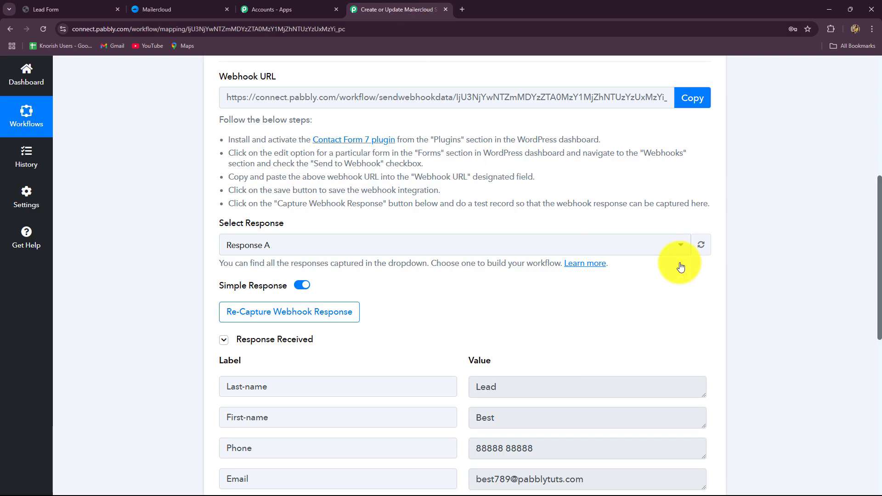
{"action": "scroll", "coordinate": [864, 294], "scroll_direction": "down", "scroll_amount": 3}
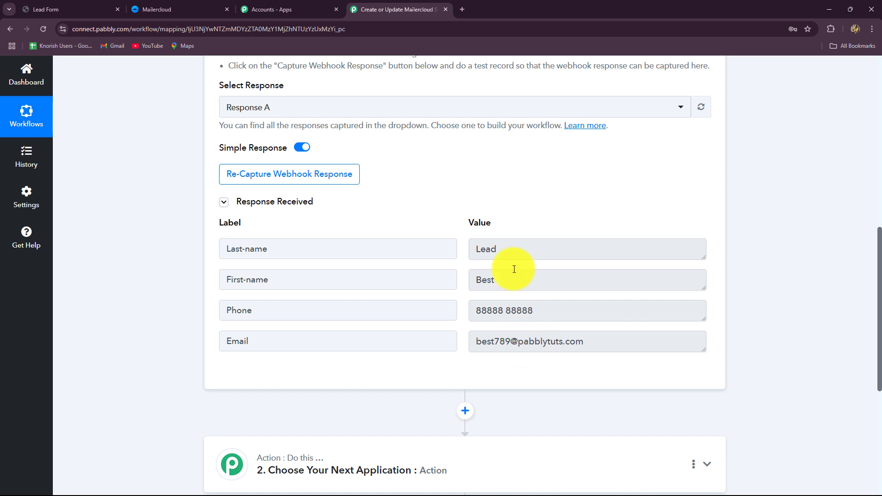
{"action": "left_click", "coordinate": [501, 278]}
{"action": "left_click", "coordinate": [502, 251]}
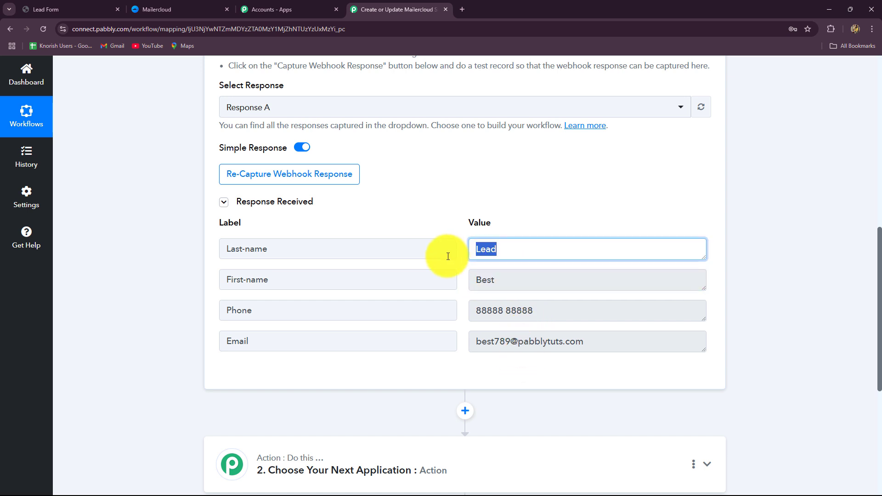
{"action": "left_click", "coordinate": [559, 310]}
{"action": "left_click", "coordinate": [604, 343]}
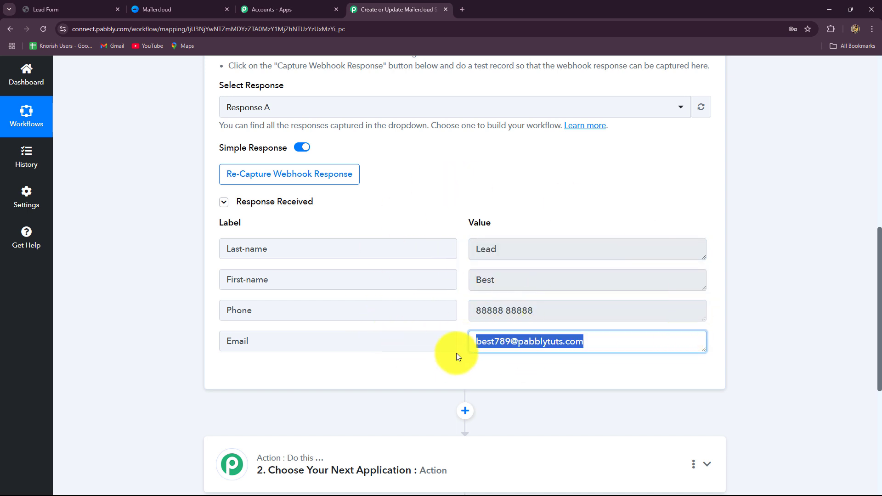
{"action": "scroll", "coordinate": [768, 324], "scroll_direction": "up", "scroll_amount": 10}
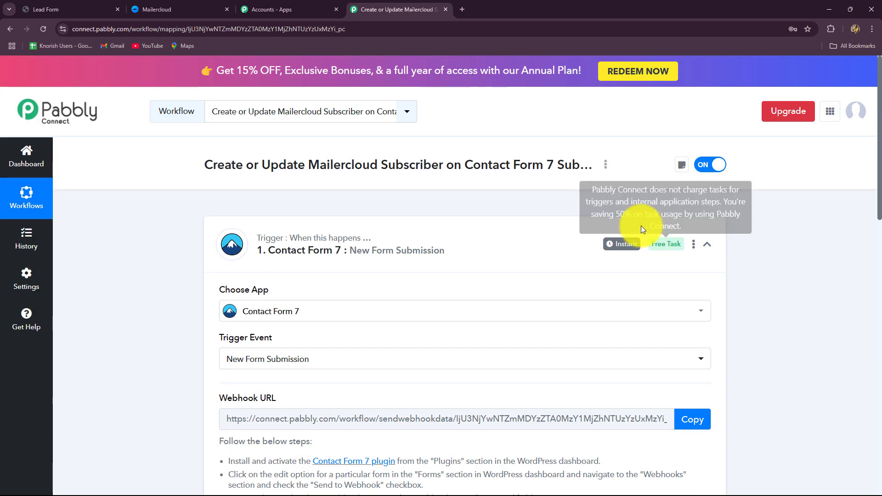
{"action": "left_click", "coordinate": [708, 245]}
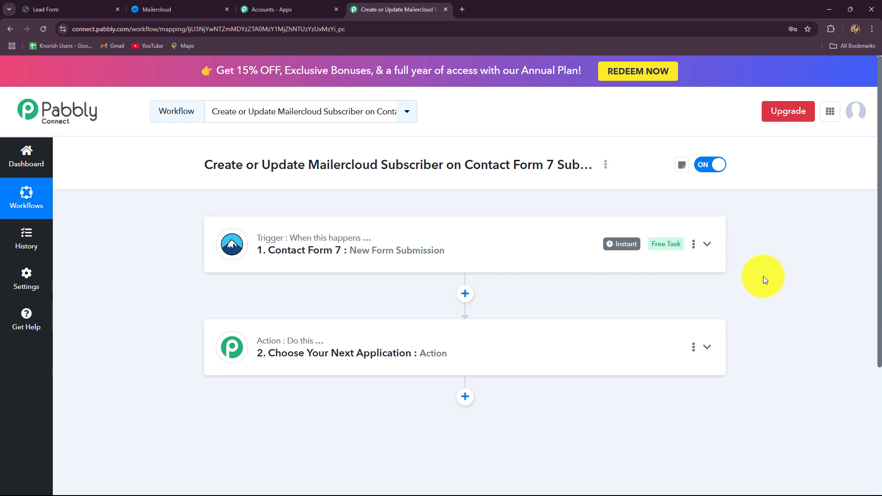
{"action": "scroll", "coordinate": [763, 277], "scroll_direction": "down", "scroll_amount": 1}
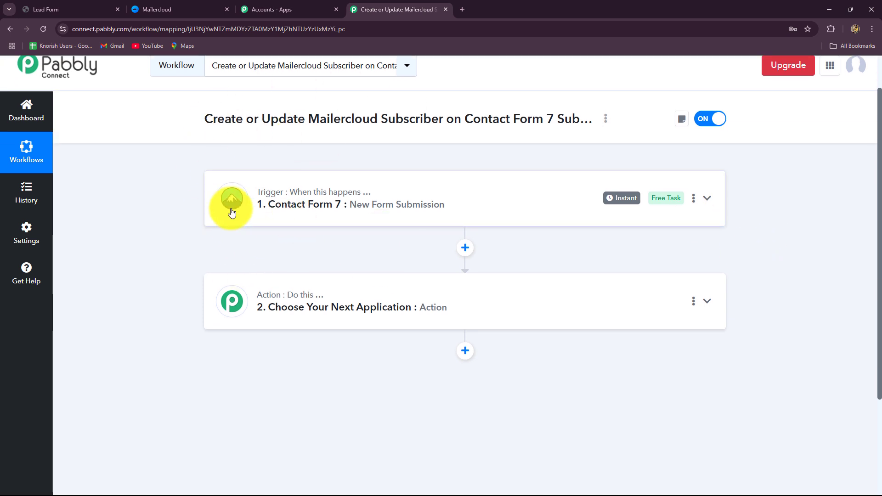
Expand the second workflow step in Pabbly Connect and choose Mailercloud as its action app.
{"action": "left_click", "coordinate": [133, 6]}
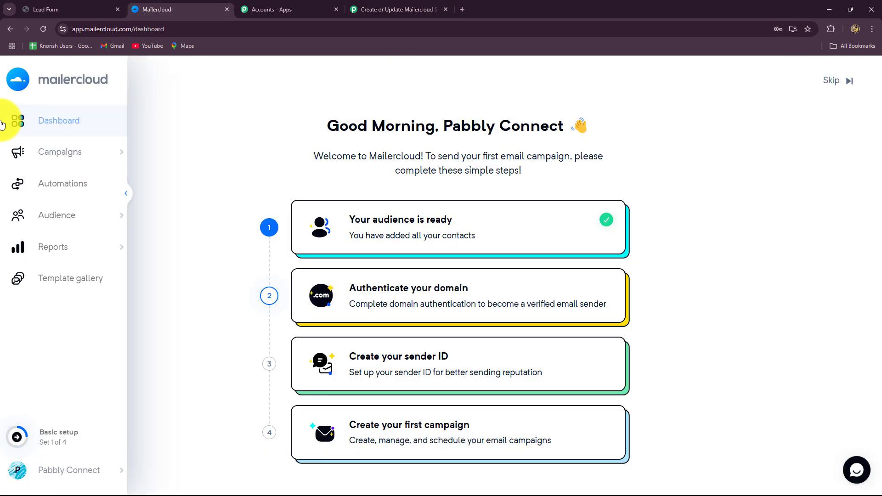
{"action": "left_click", "coordinate": [361, 7]}
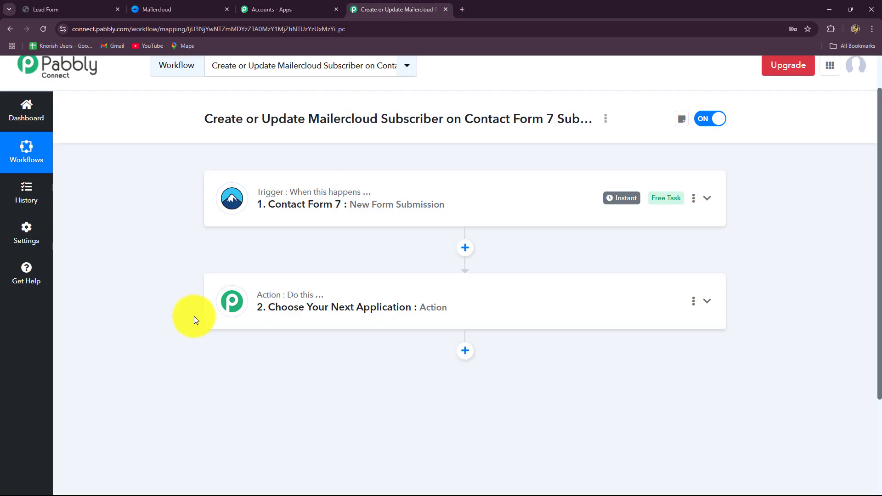
{"action": "left_click", "coordinate": [254, 324]}
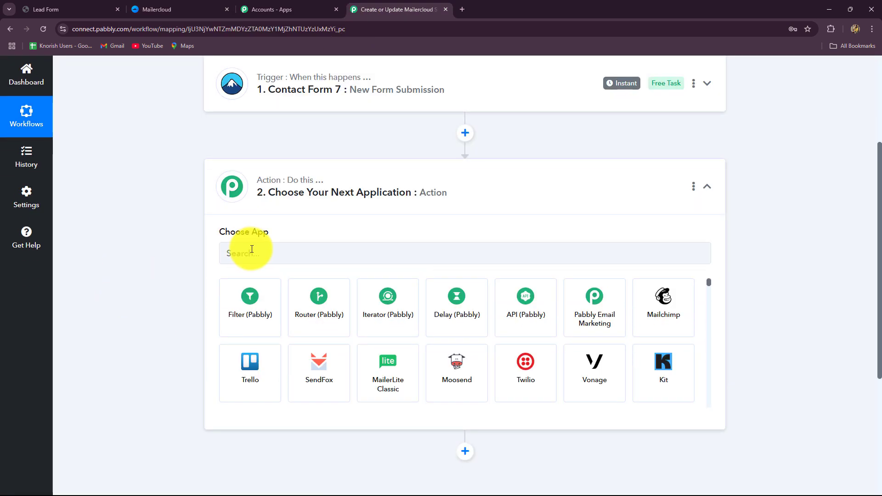
{"action": "left_click", "coordinate": [251, 250]}
{"action": "key", "text": "Caps_Lock"}
{"action": "type", "text": "P"}
{"action": "key", "text": "BackSpace"}
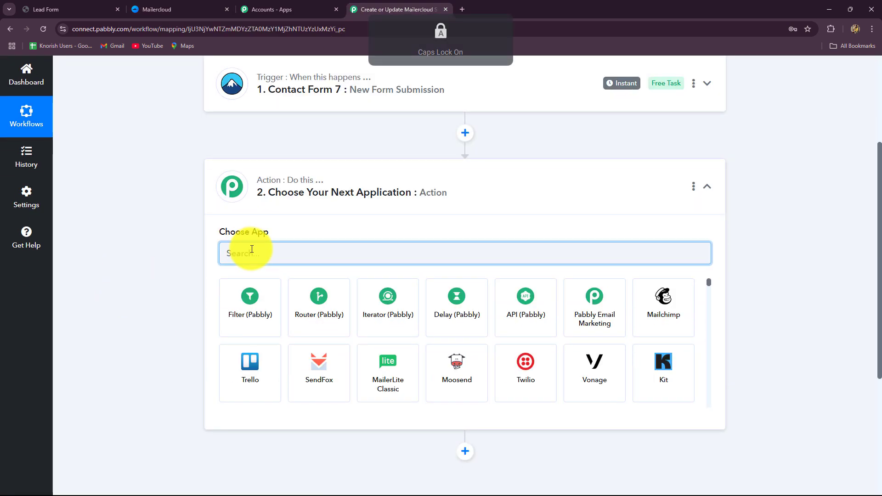
{"action": "type", "text": "M"}
{"action": "key", "text": "Caps_Lock"}
{"action": "type", "text": "ail"}
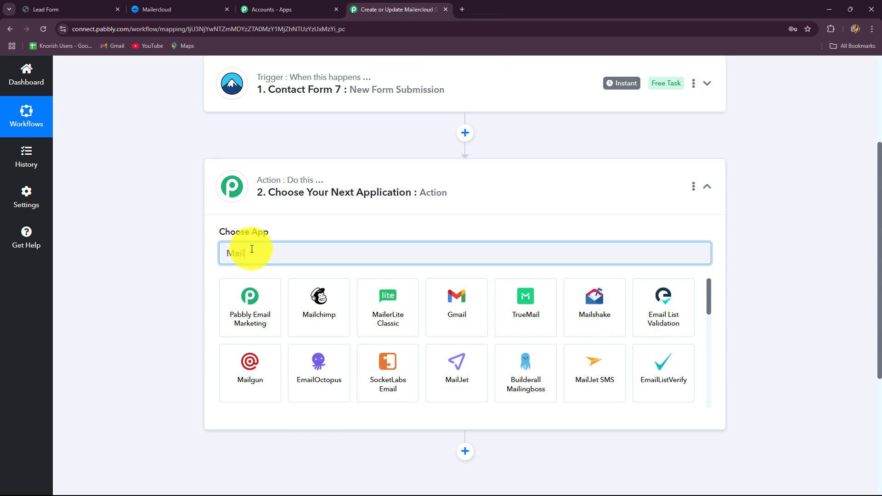
{"action": "type", "text": "er"}
{"action": "left_click", "coordinate": [432, 315]}
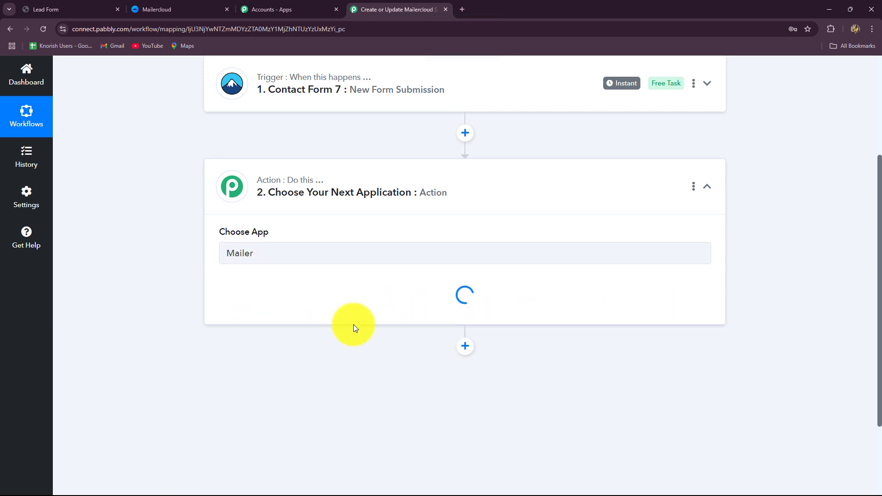
Set the action event to Create / Update a Subscriber and start adding a new Mailercloud connection.
{"action": "left_click", "coordinate": [239, 307]}
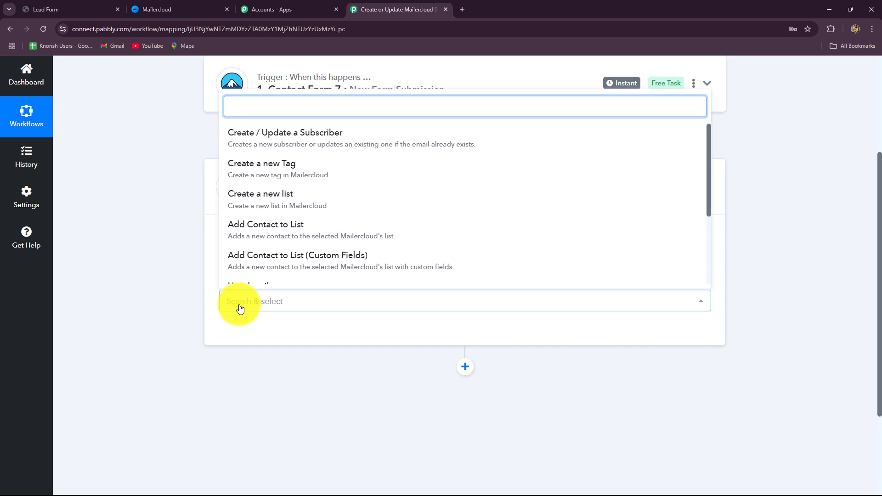
{"action": "left_click", "coordinate": [246, 147]}
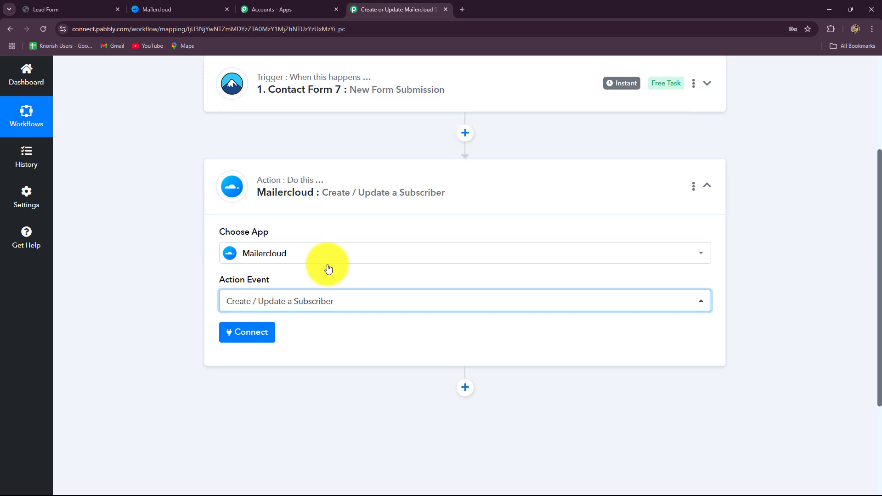
{"action": "left_click", "coordinate": [246, 339]}
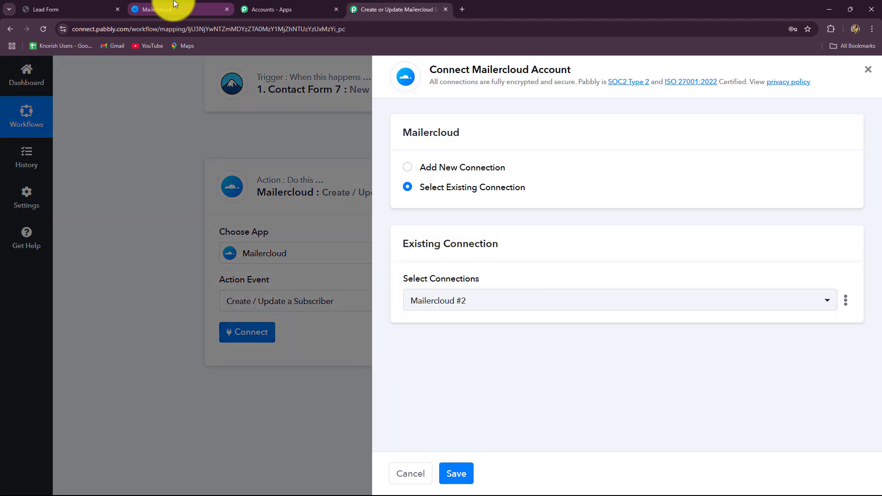
{"action": "left_click", "coordinate": [174, 5]}
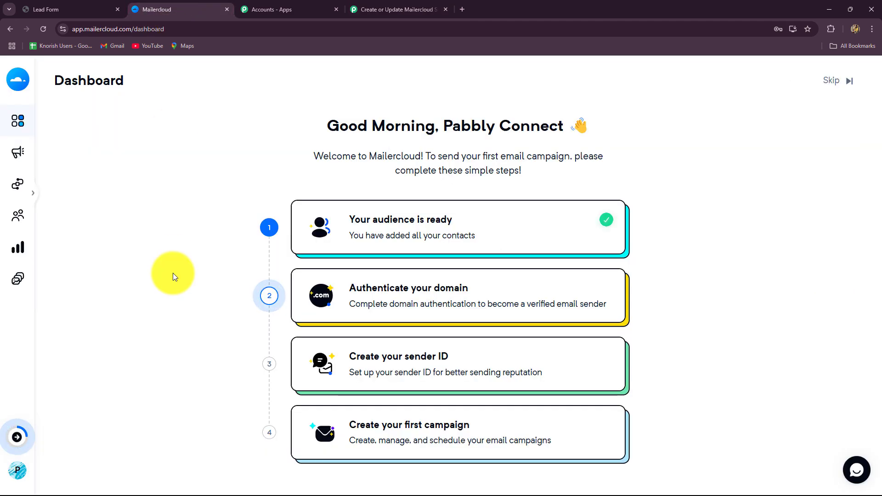
{"action": "left_click", "coordinate": [384, 5]}
{"action": "left_click", "coordinate": [189, 9]}
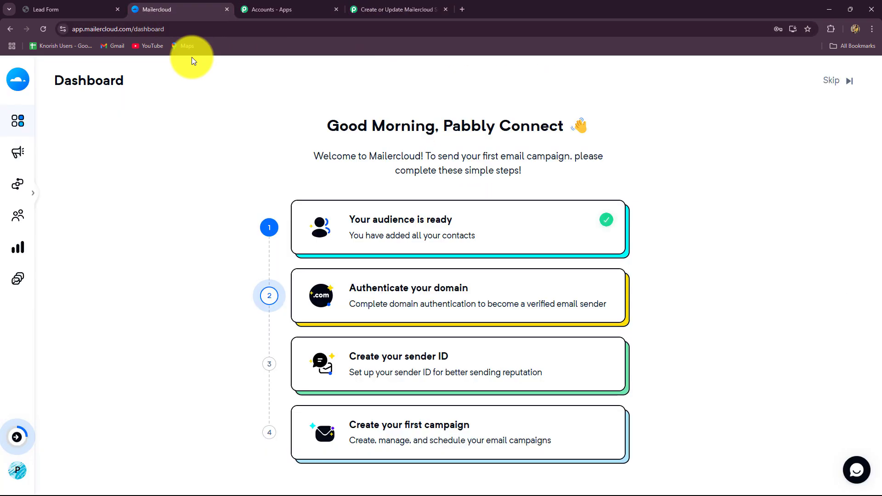
{"action": "left_click", "coordinate": [394, 6]}
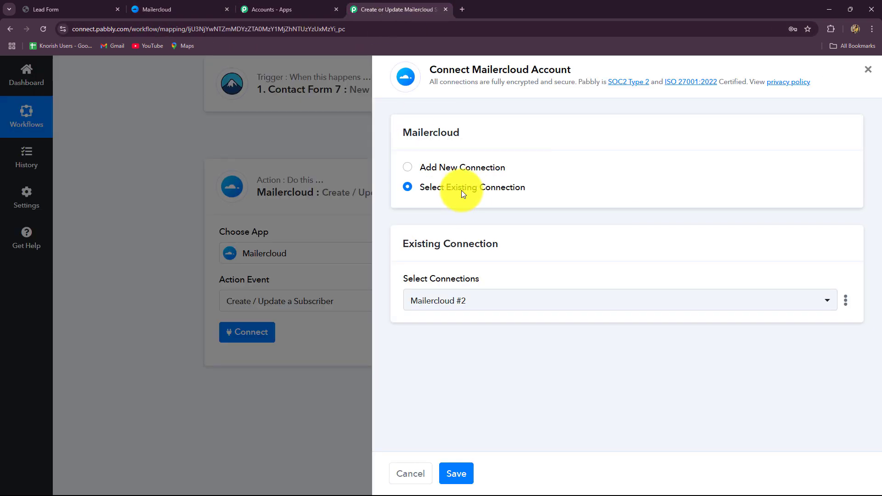
{"action": "left_click", "coordinate": [407, 170]}
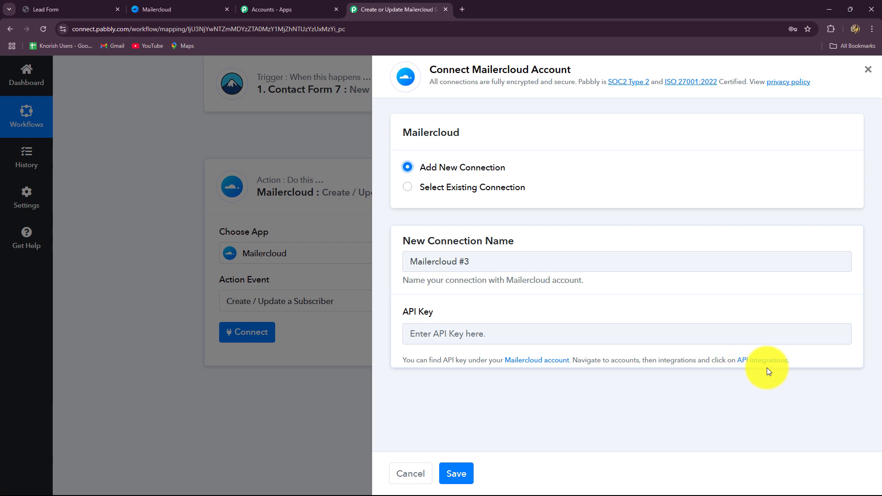
Switch to Mailercloud and open the API Keys page in the account's integrations.
{"action": "left_click", "coordinate": [172, 8]}
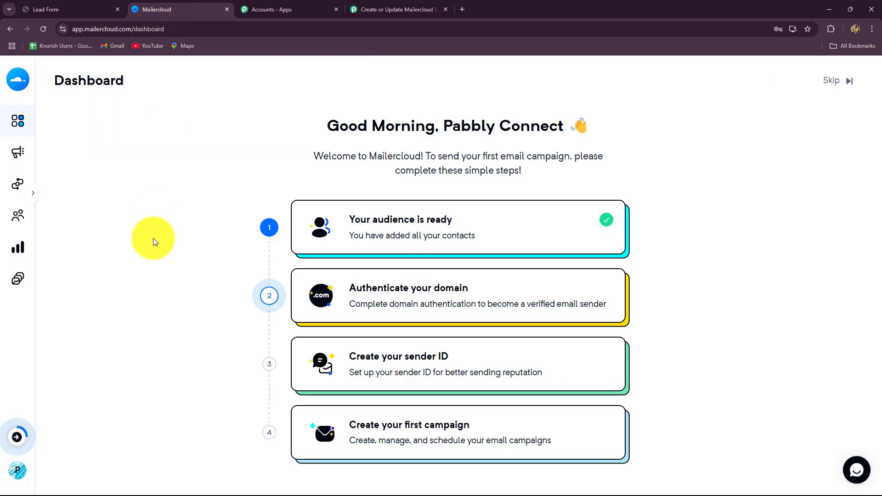
{"action": "mouse_move", "coordinate": [15, 78]}
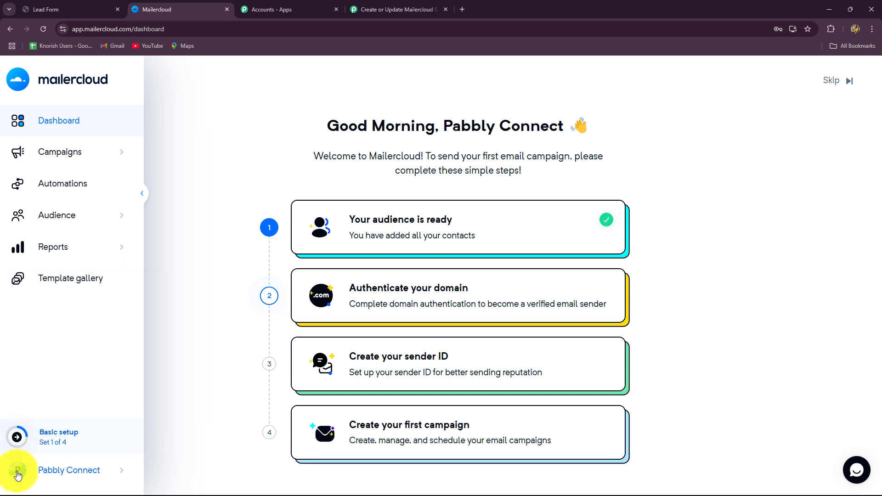
{"action": "left_click", "coordinate": [57, 475]}
{"action": "left_click", "coordinate": [209, 389]}
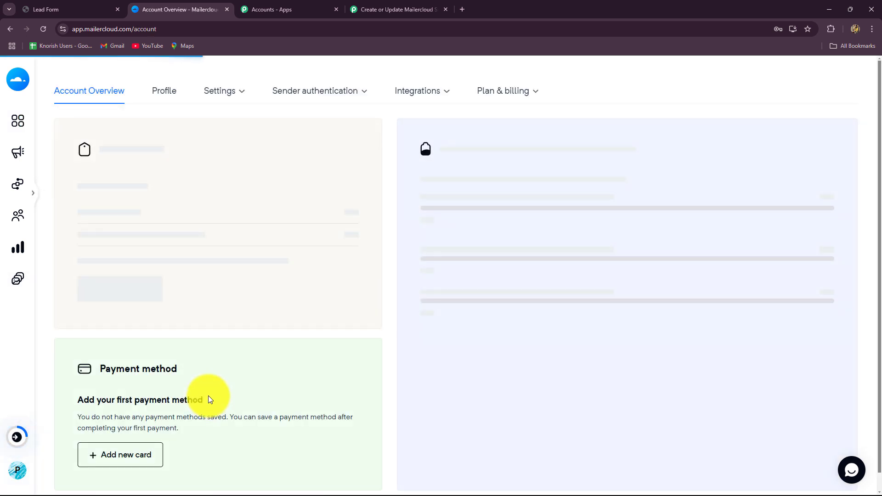
{"action": "left_click", "coordinate": [419, 93]}
{"action": "left_click", "coordinate": [418, 126]}
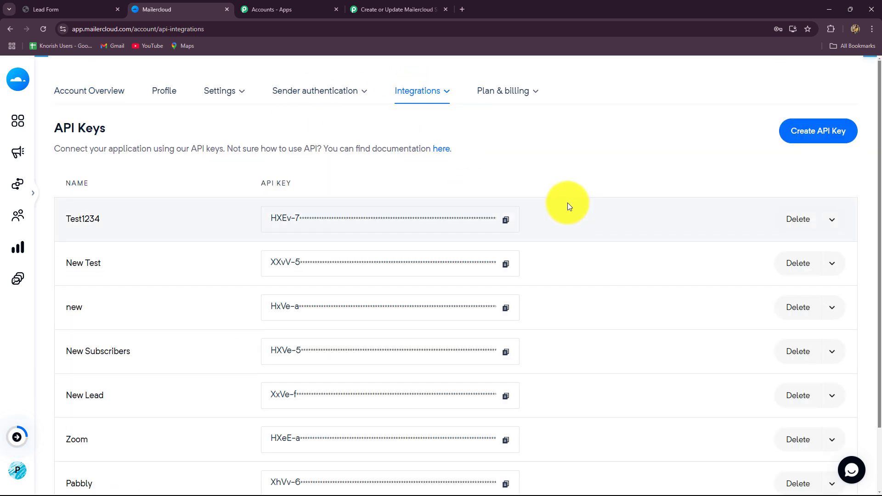
Generate a new Mailercloud API key named "New Key" and dismiss the confirmation.
{"action": "left_click", "coordinate": [827, 133]}
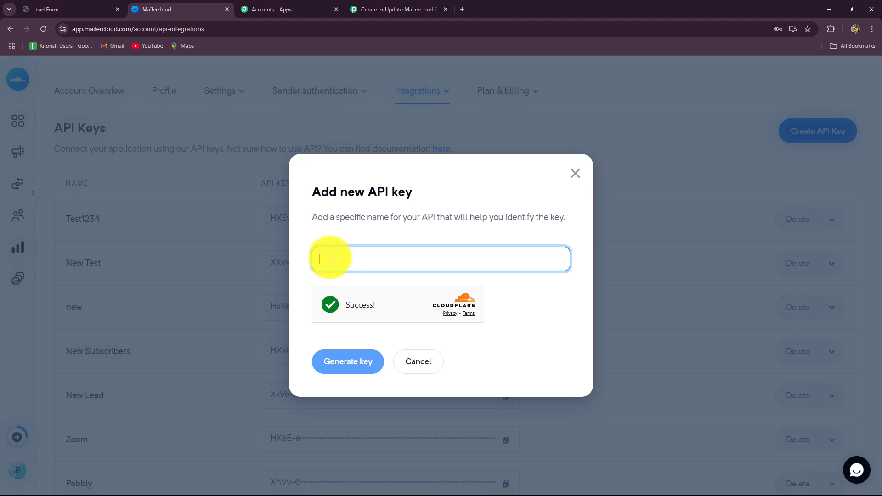
{"action": "type", "text": "New Key"}
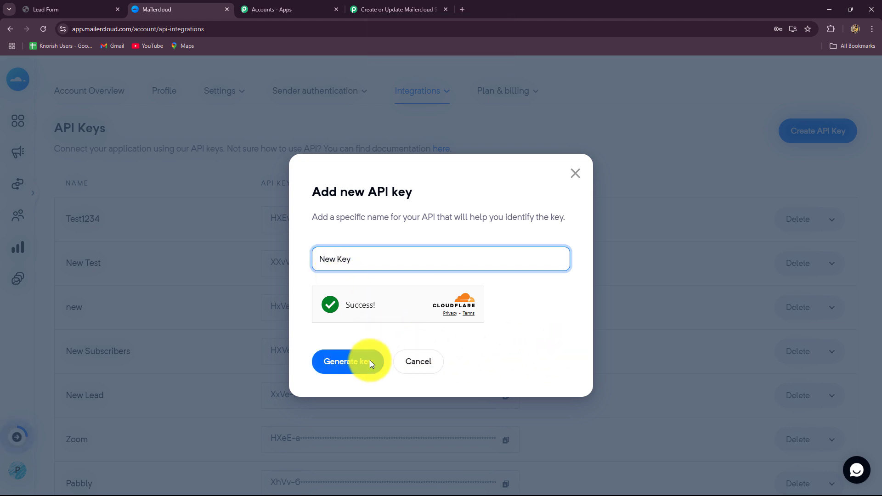
{"action": "left_click", "coordinate": [346, 363]}
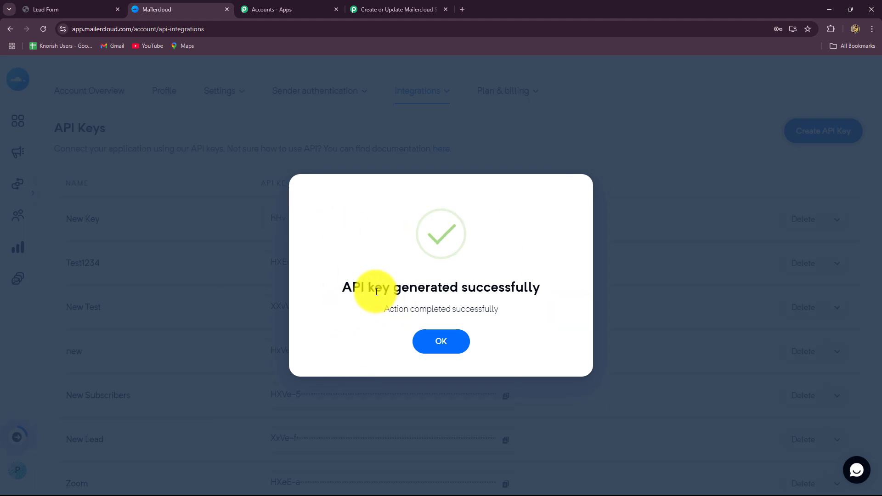
{"action": "left_click", "coordinate": [453, 345]}
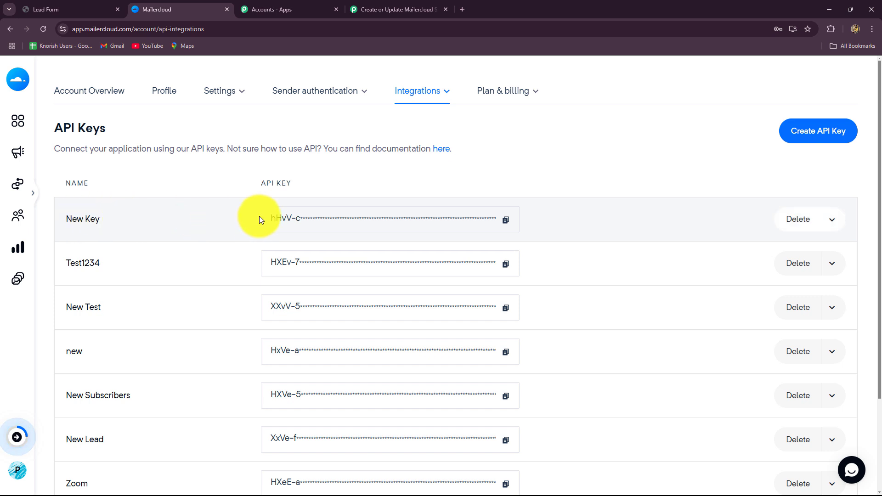
Copy New Key's API key, paste it into the API Key field of the Pabbly Connect connection, and save the connection.
{"action": "left_click", "coordinate": [506, 220]}
{"action": "left_click", "coordinate": [382, 9]}
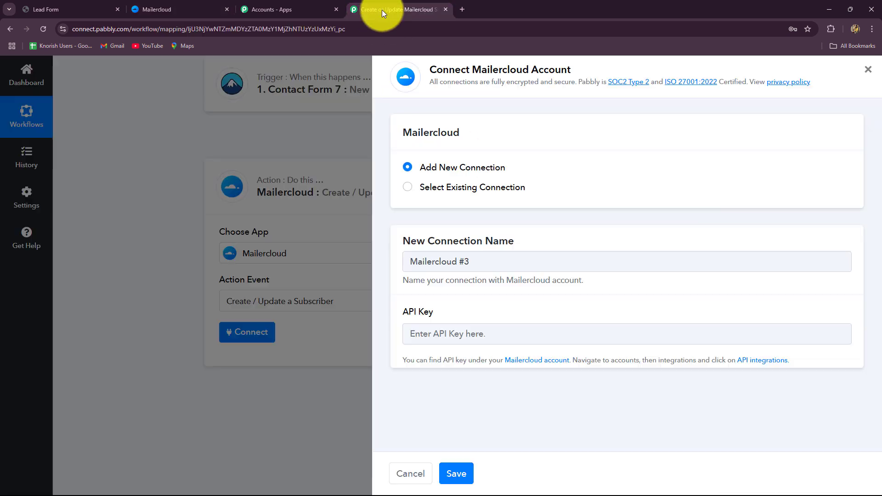
{"action": "left_click", "coordinate": [433, 334]}
{"action": "key", "text": "ctrl+v"}
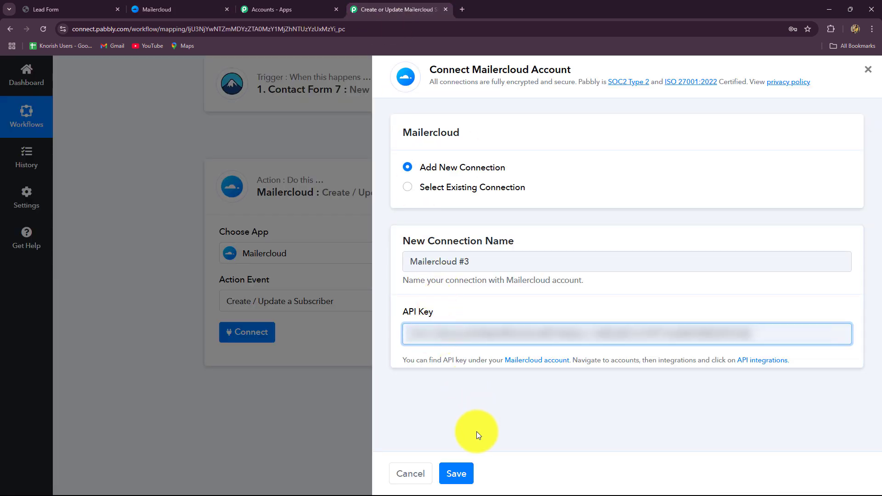
{"action": "left_click", "coordinate": [457, 473]}
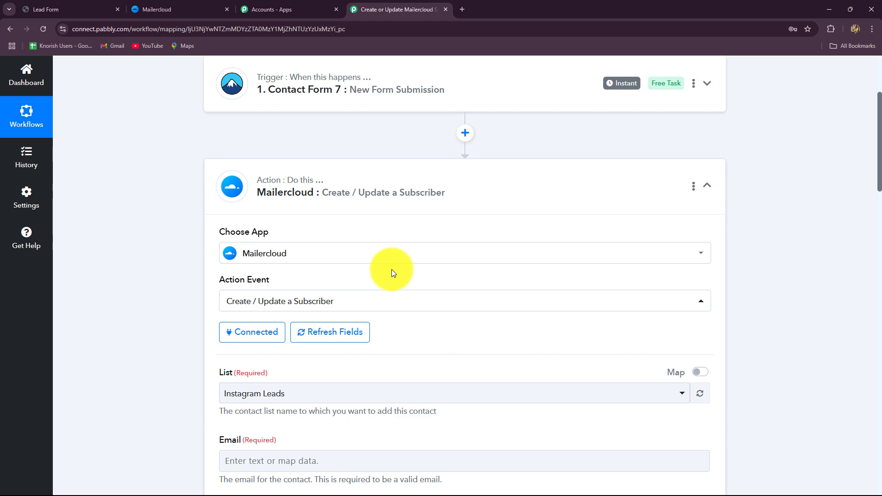
Look over the Mailercloud action's mapping fields and list options, and examine the contact lists in Mailercloud.
{"action": "scroll", "coordinate": [392, 271], "scroll_direction": "down", "scroll_amount": 12}
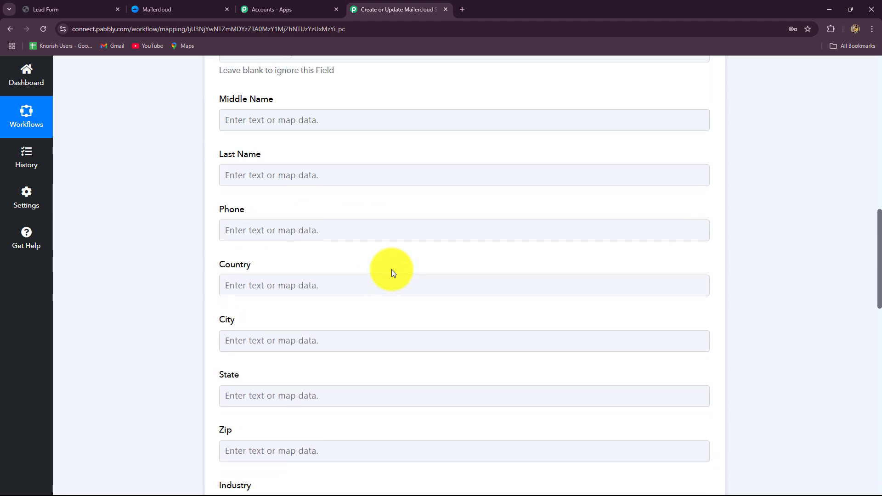
{"action": "scroll", "coordinate": [392, 272], "scroll_direction": "up", "scroll_amount": 12}
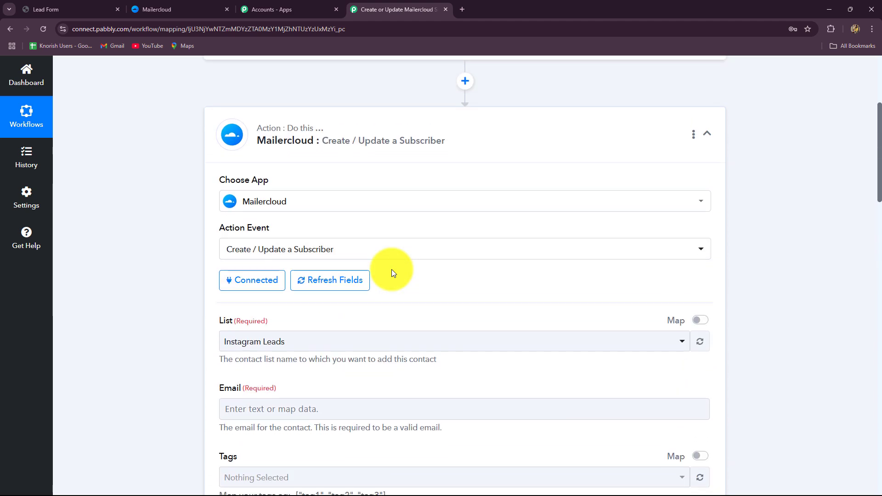
{"action": "scroll", "coordinate": [391, 267], "scroll_direction": "down", "scroll_amount": 4}
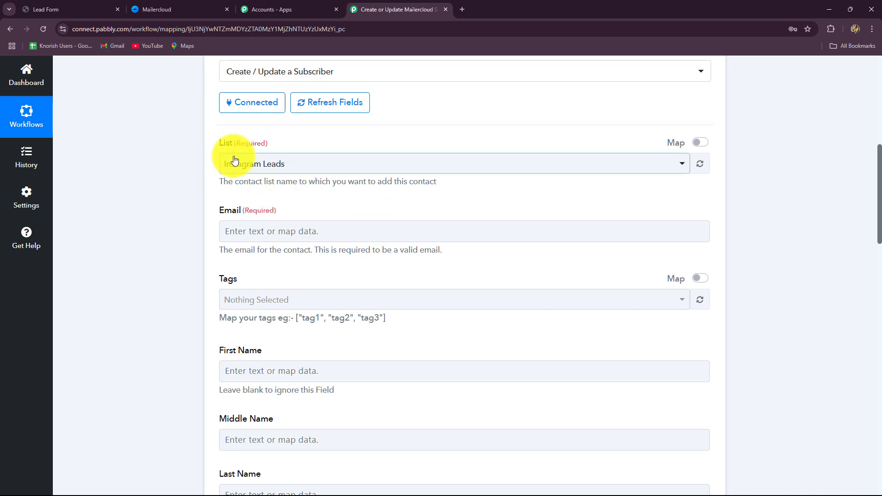
{"action": "left_click", "coordinate": [282, 171]}
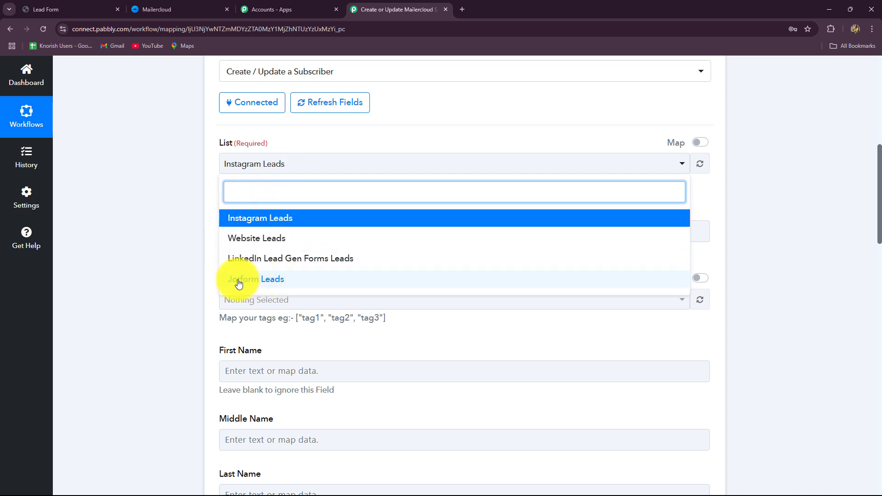
{"action": "left_click", "coordinate": [157, 266]}
{"action": "left_click", "coordinate": [181, 9]}
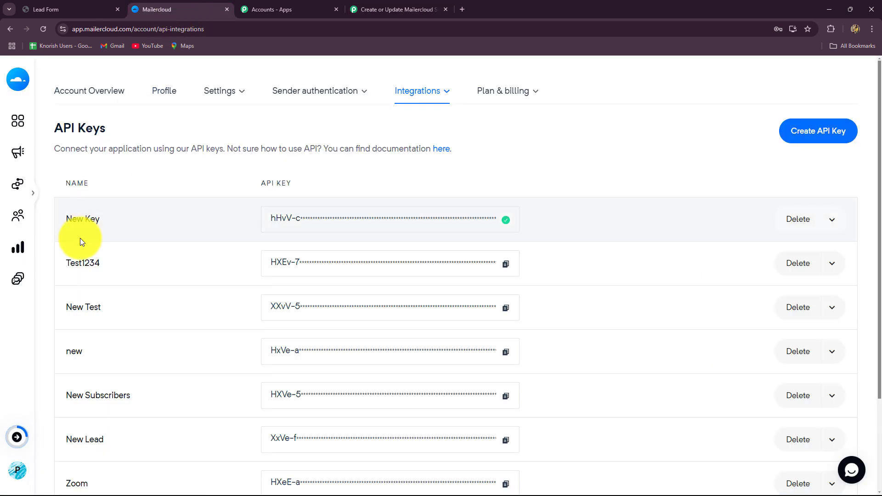
{"action": "mouse_move", "coordinate": [15, 139]}
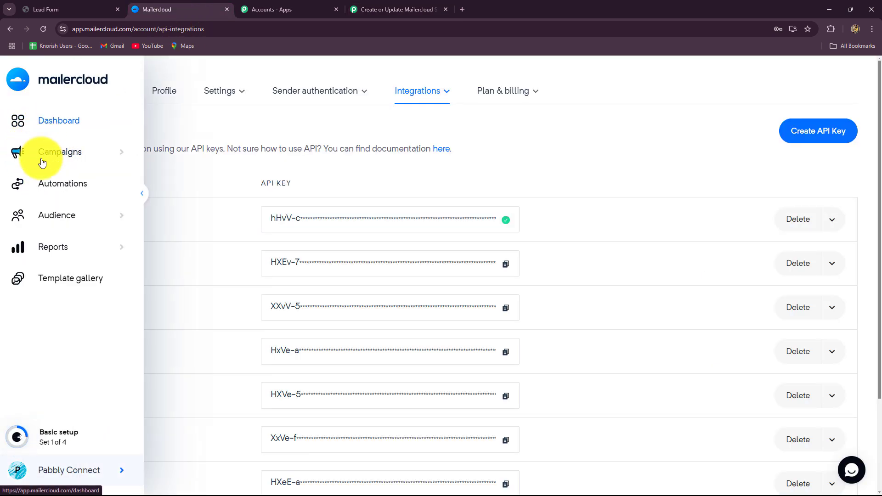
{"action": "left_click", "coordinate": [46, 217]}
{"action": "left_click", "coordinate": [47, 245]}
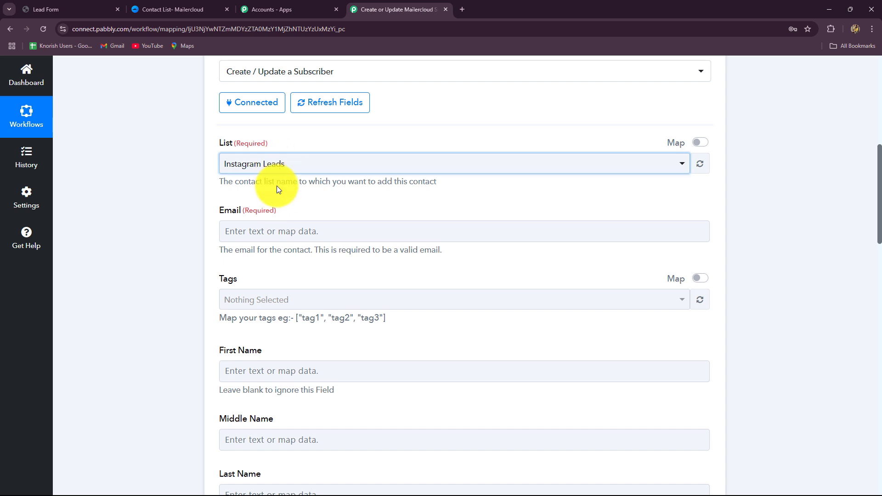
In Pabbly Connect, set the action's list to Website Leads and map the Email field to the Contact Form 7 submission's email.
{"action": "left_click", "coordinate": [277, 167]}
{"action": "left_click", "coordinate": [234, 236]}
{"action": "scroll", "coordinate": [162, 236], "scroll_direction": "down", "scroll_amount": 2}
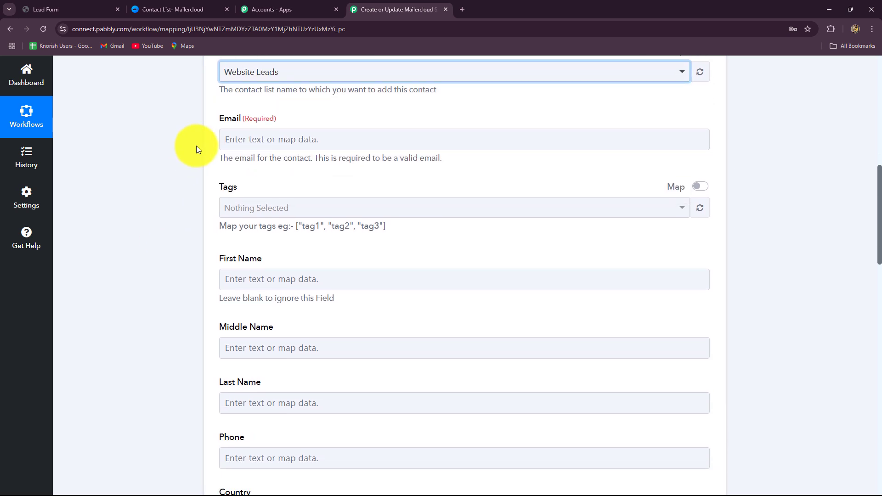
{"action": "left_click", "coordinate": [273, 138]}
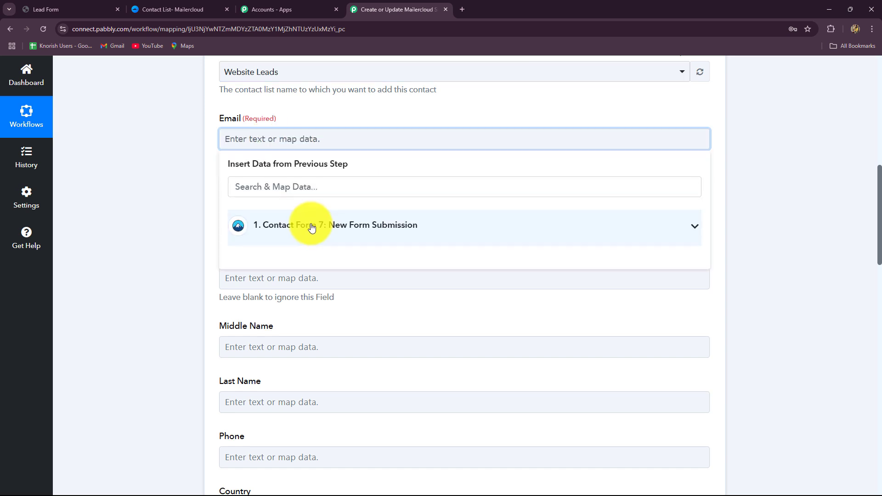
{"action": "left_click", "coordinate": [312, 227]}
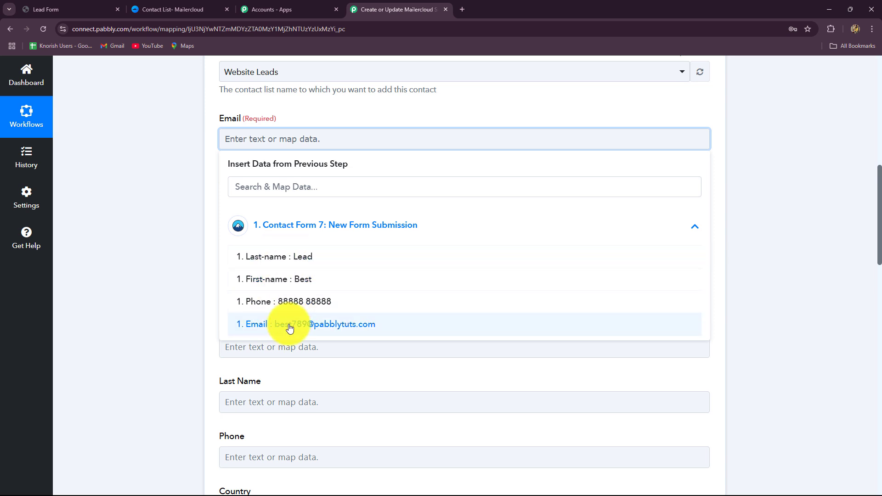
{"action": "left_click", "coordinate": [341, 325]}
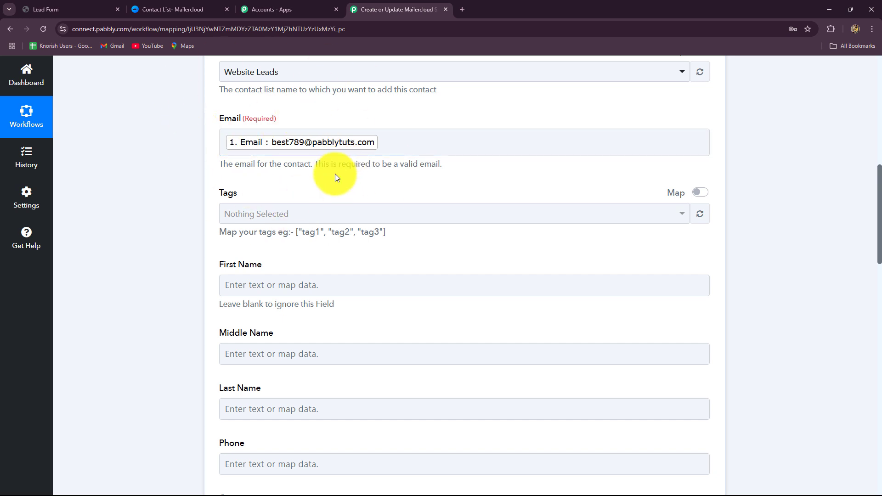
Map the Mailercloud action's First Name field to the First-name value from the Contact Form 7 submission.
{"action": "scroll", "coordinate": [339, 168], "scroll_direction": "down", "scroll_amount": 1}
{"action": "scroll", "coordinate": [339, 171], "scroll_direction": "down", "scroll_amount": 2}
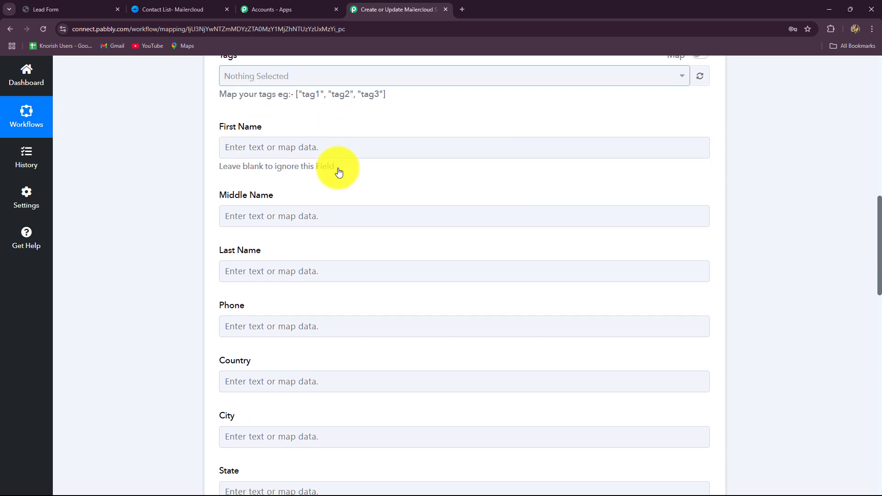
{"action": "left_click", "coordinate": [325, 144]}
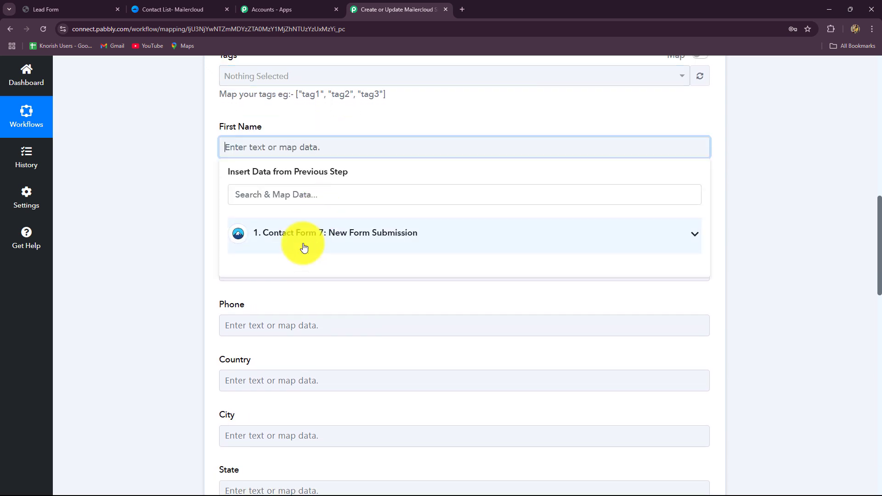
{"action": "left_click", "coordinate": [154, 213]}
{"action": "left_click", "coordinate": [292, 151]}
{"action": "left_click", "coordinate": [306, 232]}
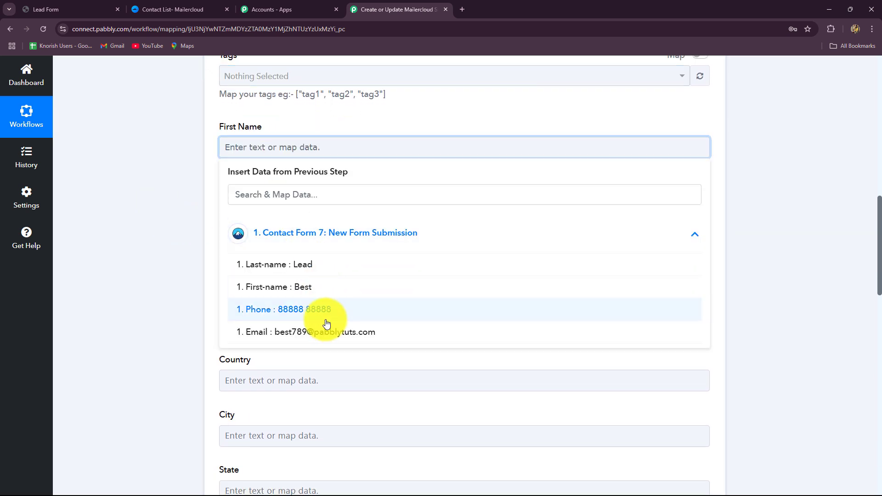
{"action": "left_click", "coordinate": [305, 287]}
{"action": "left_click", "coordinate": [180, 206]}
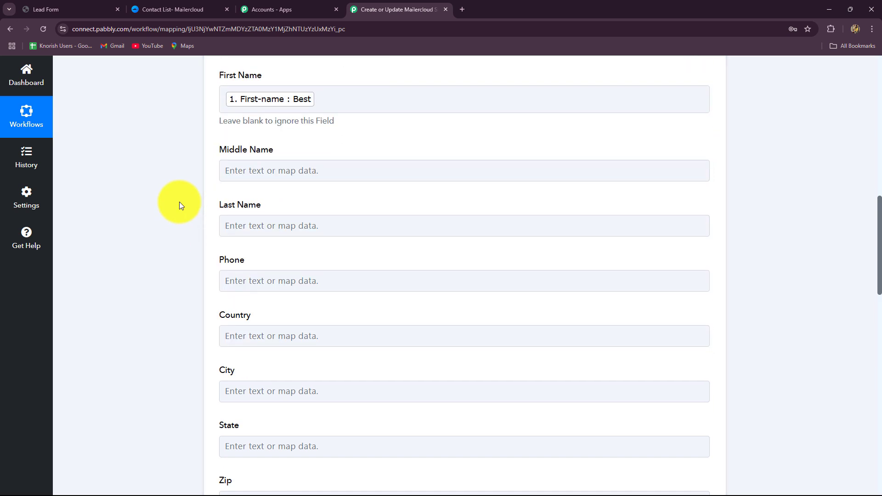
Leave Middle Name blank and map the Last Name field to the Contact Form 7 submission's Last-name value.
{"action": "scroll", "coordinate": [179, 202], "scroll_direction": "down", "scroll_amount": 1}
{"action": "left_click", "coordinate": [222, 125]}
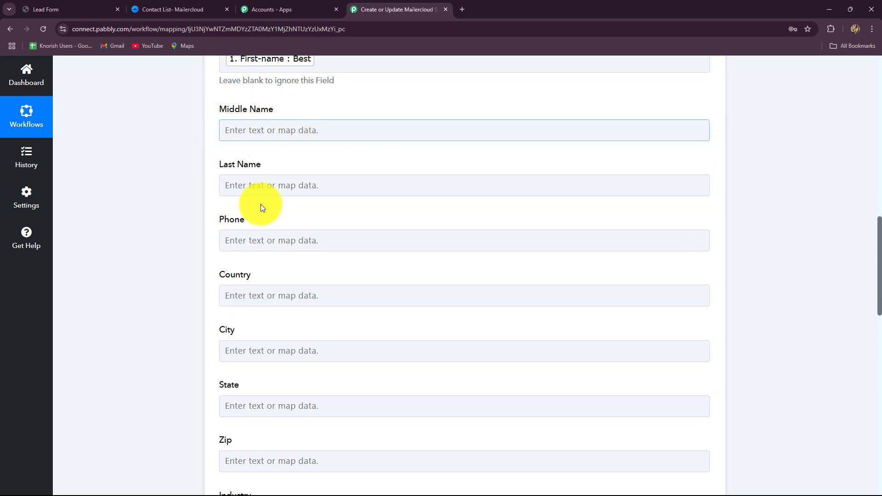
{"action": "left_click", "coordinate": [261, 188]}
{"action": "left_click", "coordinate": [282, 278]}
{"action": "left_click", "coordinate": [300, 309]}
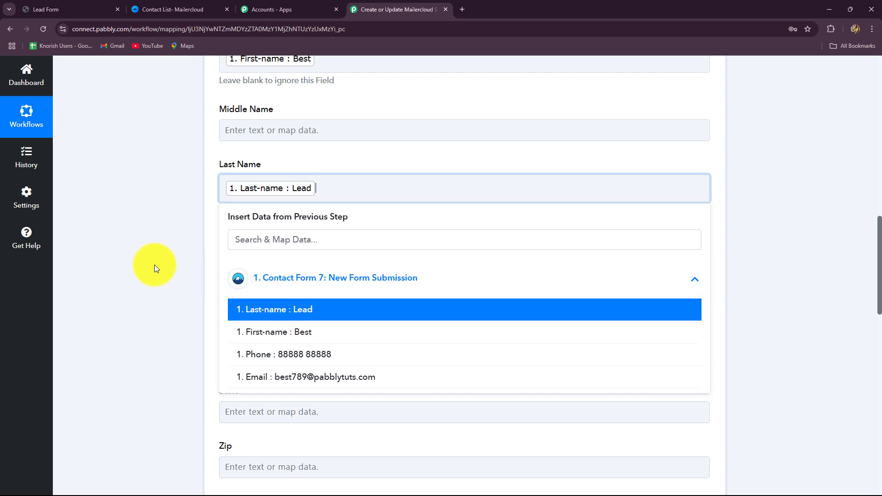
{"action": "left_click", "coordinate": [156, 264]}
Map the Phone field to the phone value from the Contact Form 7 submission.
{"action": "scroll", "coordinate": [162, 258], "scroll_direction": "down", "scroll_amount": 1}
{"action": "left_click", "coordinate": [237, 154]}
{"action": "left_click", "coordinate": [296, 240]}
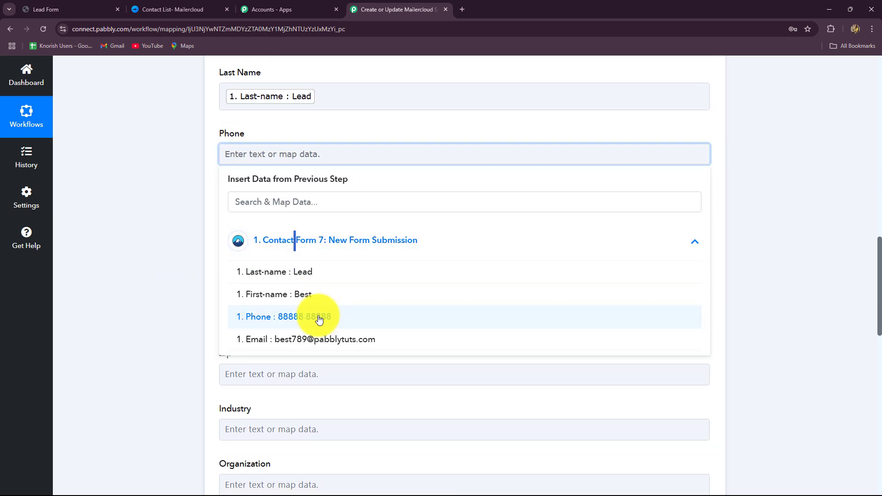
{"action": "left_click", "coordinate": [312, 317]}
Leave the remaining contact fields blank, then save the Mailercloud action and send a test request.
{"action": "scroll", "coordinate": [229, 248], "scroll_direction": "down", "scroll_amount": 2}
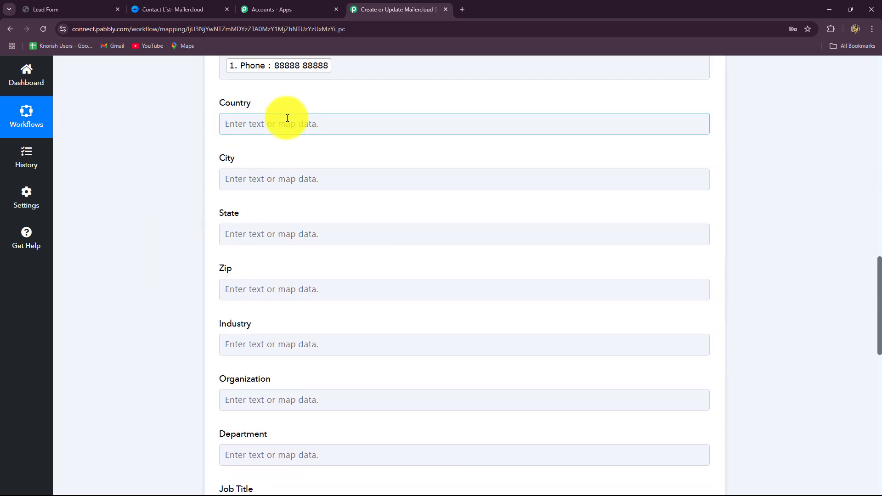
{"action": "scroll", "coordinate": [279, 225], "scroll_direction": "down", "scroll_amount": 5}
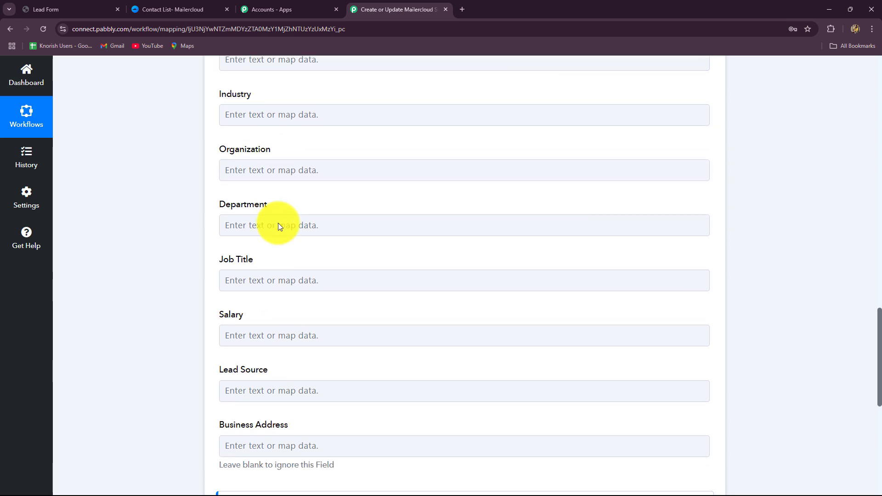
{"action": "scroll", "coordinate": [278, 225], "scroll_direction": "down", "scroll_amount": 2}
{"action": "scroll", "coordinate": [278, 218], "scroll_direction": "up", "scroll_amount": 5}
{"action": "scroll", "coordinate": [278, 216], "scroll_direction": "down", "scroll_amount": 9}
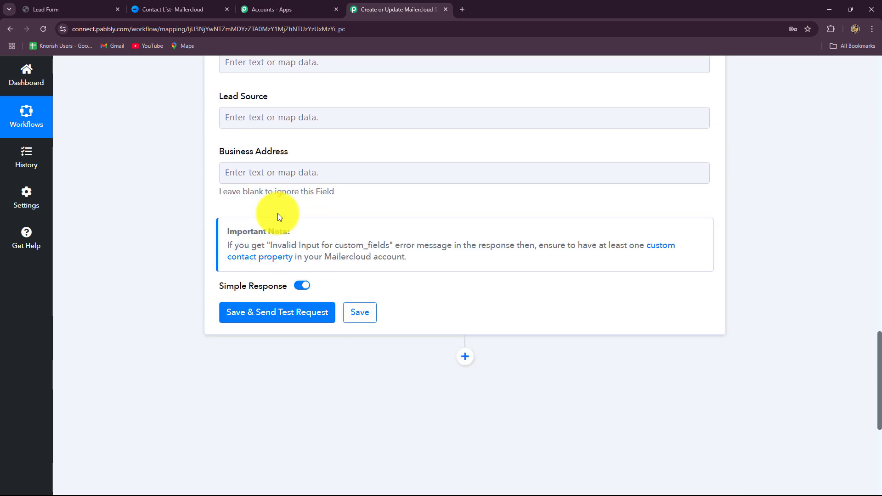
{"action": "scroll", "coordinate": [278, 213], "scroll_direction": "down", "scroll_amount": 3}
{"action": "left_click", "coordinate": [279, 216]}
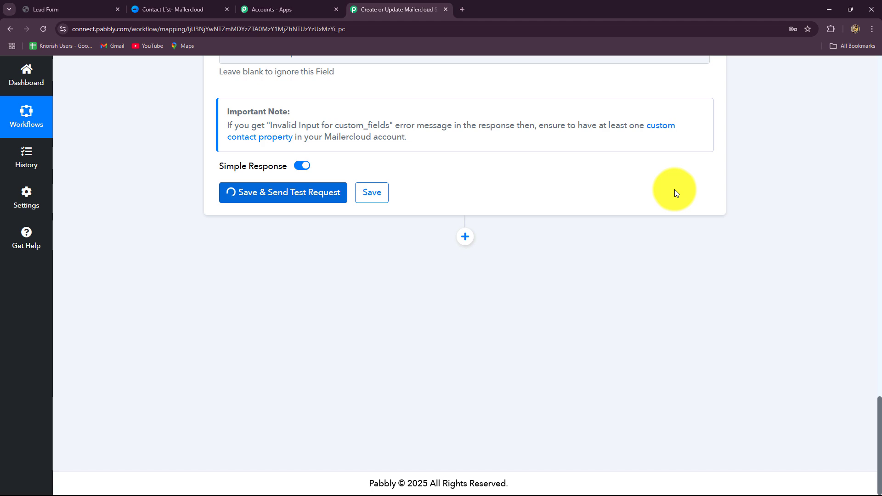
Review the Mailercloud action's mapped fields and examine the response to the test request.
{"action": "scroll", "coordinate": [749, 260], "scroll_direction": "up", "scroll_amount": 15}
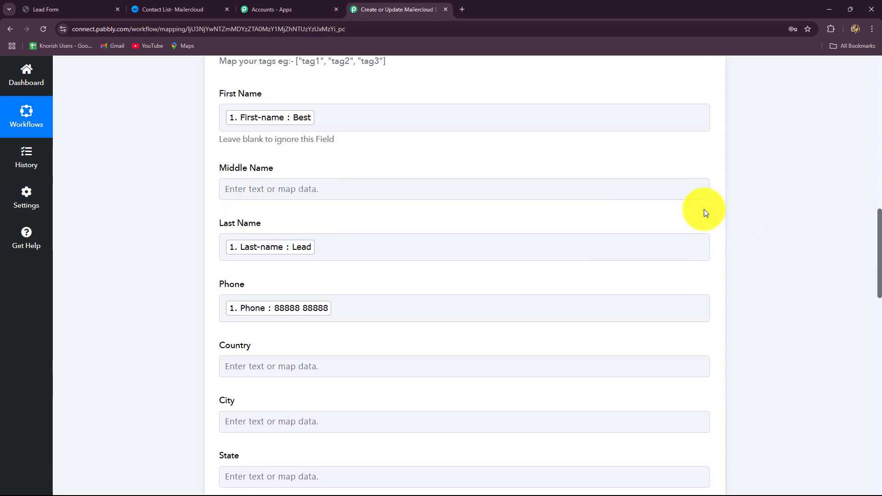
{"action": "scroll", "coordinate": [485, 275], "scroll_direction": "down", "scroll_amount": 10}
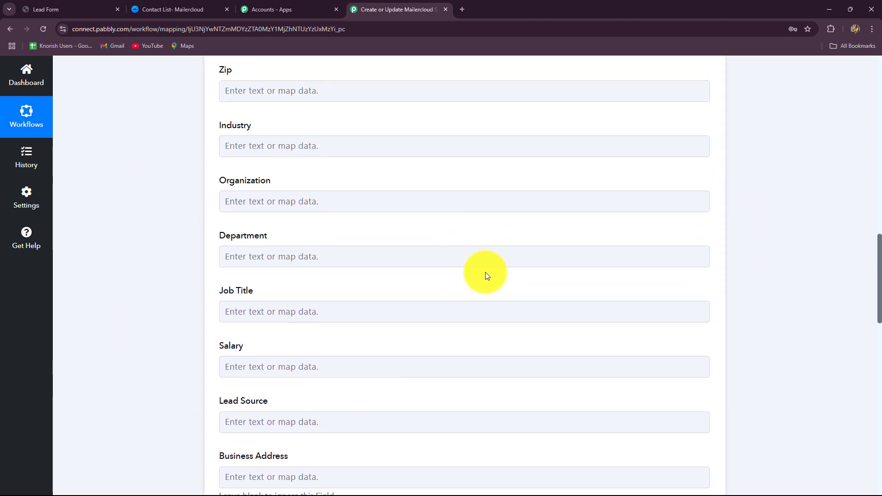
{"action": "scroll", "coordinate": [485, 272], "scroll_direction": "down", "scroll_amount": 5}
{"action": "scroll", "coordinate": [486, 272], "scroll_direction": "up", "scroll_amount": 15}
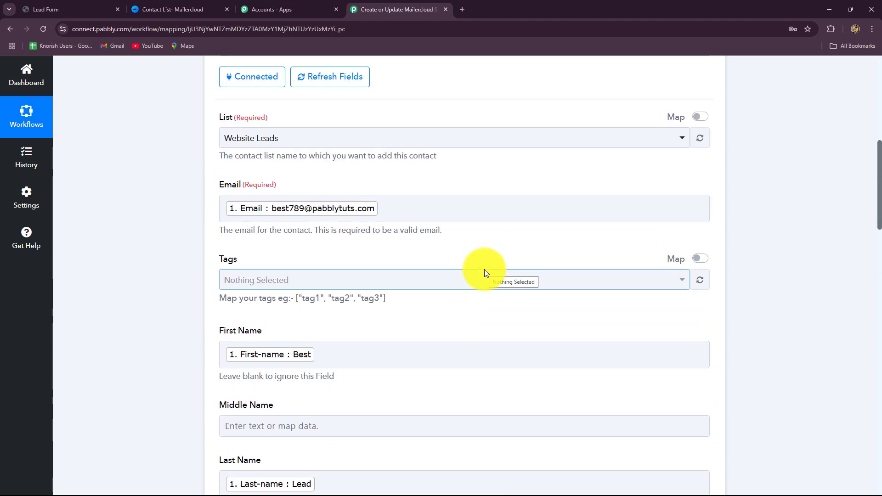
{"action": "scroll", "coordinate": [453, 225], "scroll_direction": "down", "scroll_amount": 5}
{"action": "scroll", "coordinate": [451, 223], "scroll_direction": "down", "scroll_amount": 20}
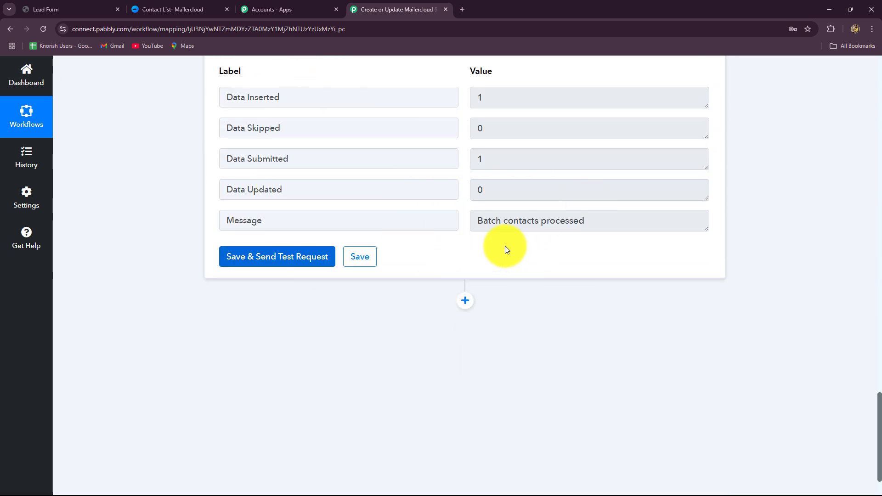
{"action": "left_click_drag", "start_coordinate": [612, 224], "coordinate": [483, 255]}
{"action": "left_click", "coordinate": [482, 255]}
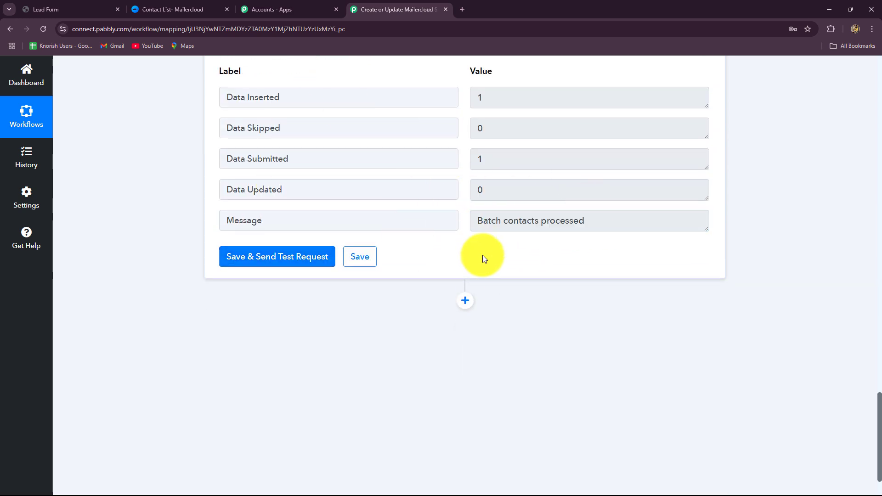
In Mailercloud, open the Website Leads list's contacts and view the newest contact's profile to check the test data.
{"action": "left_click", "coordinate": [179, 9]}
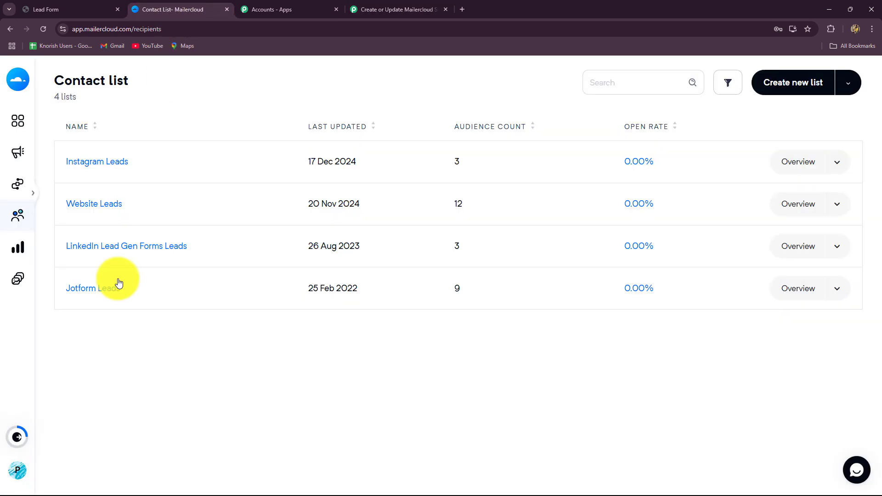
{"action": "left_click", "coordinate": [90, 205]}
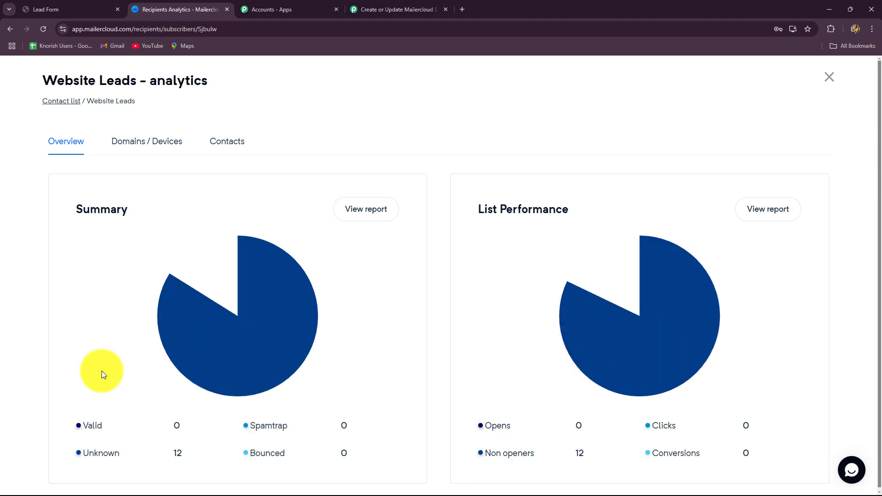
{"action": "left_click", "coordinate": [219, 152]}
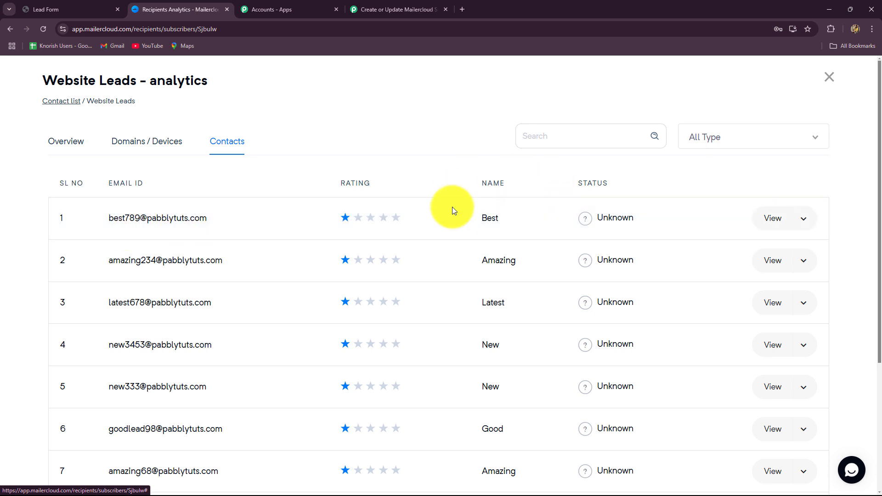
{"action": "left_click", "coordinate": [765, 223]}
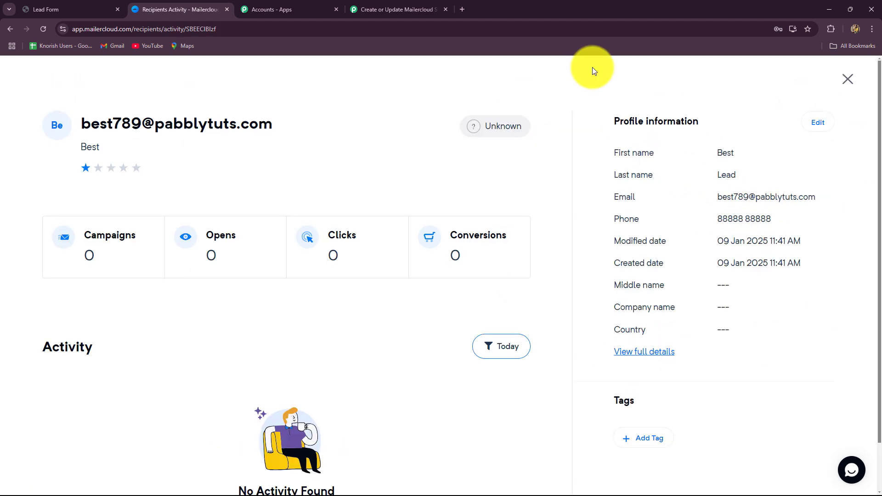
Return to the Pabbly Connect workflow and collapse the Mailercloud action step.
{"action": "left_click", "coordinate": [414, 8]}
{"action": "scroll", "coordinate": [862, 278], "scroll_direction": "up", "scroll_amount": 4}
{"action": "scroll", "coordinate": [862, 279], "scroll_direction": "up", "scroll_amount": 15}
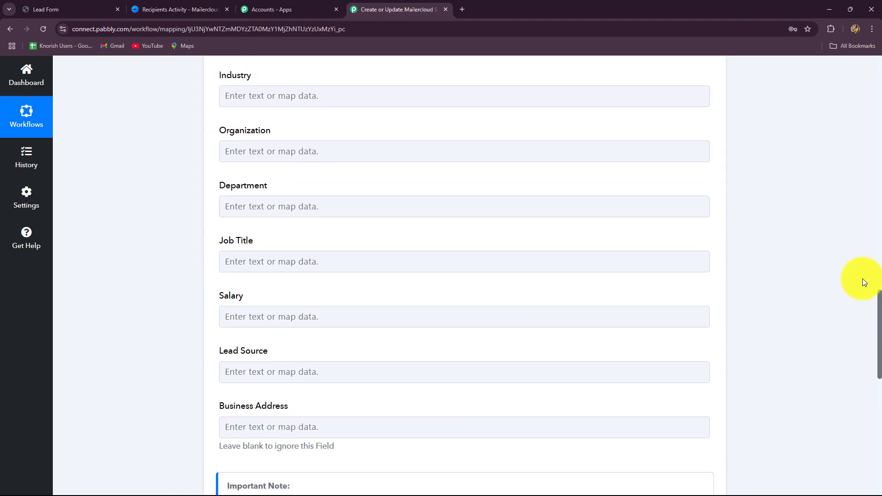
{"action": "scroll", "coordinate": [862, 278], "scroll_direction": "up", "scroll_amount": 1}
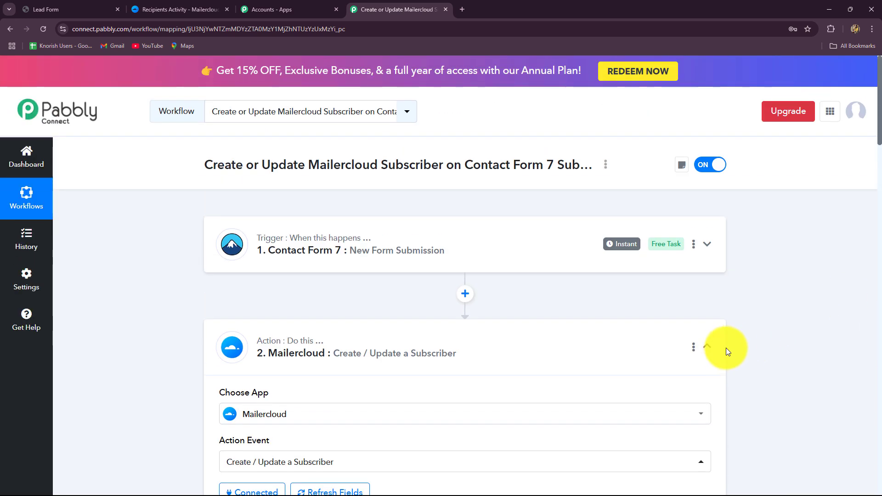
{"action": "left_click", "coordinate": [711, 350]}
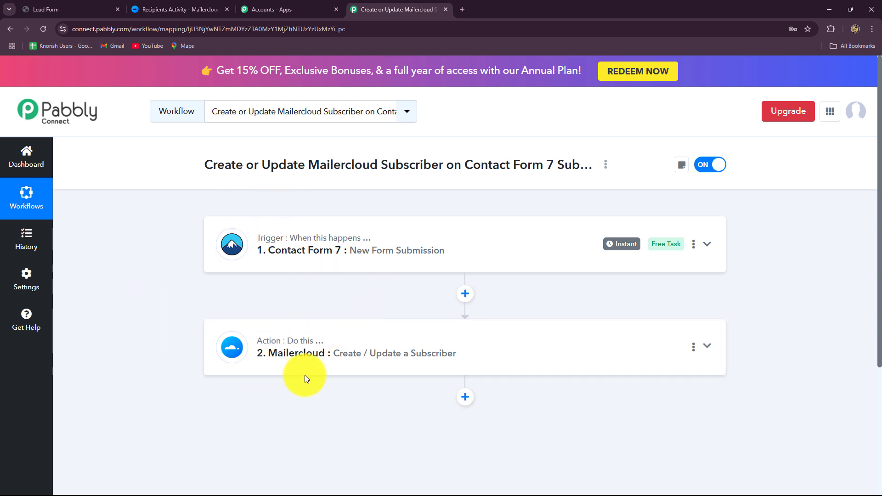
Switch to the Lead Form page, reload it, and fill in a new test lead's first and last name.
{"action": "left_click", "coordinate": [73, 9]}
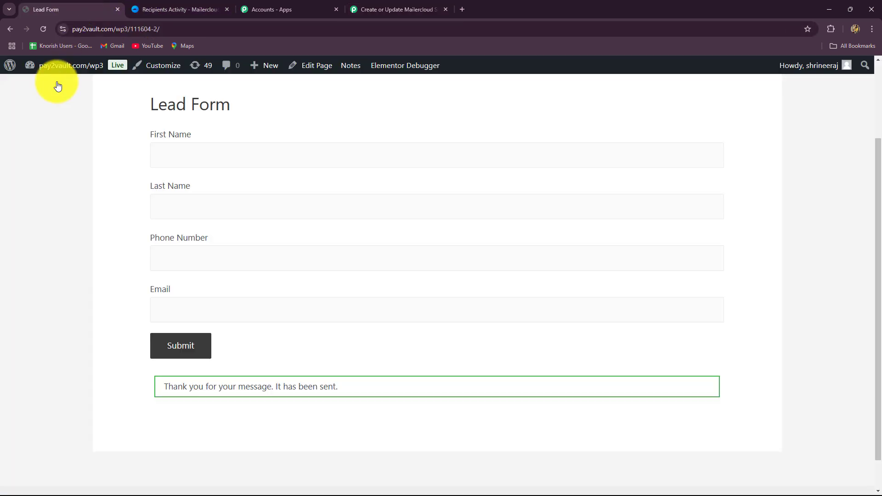
{"action": "left_click", "coordinate": [43, 30]}
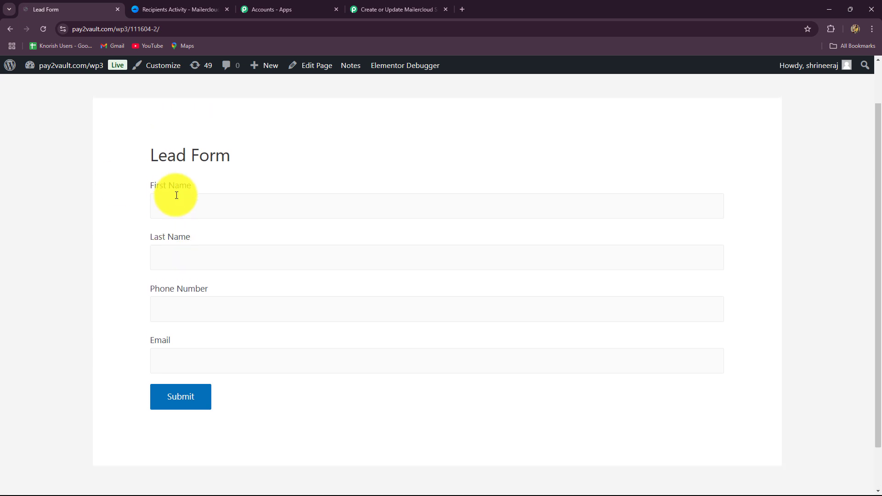
{"action": "left_click", "coordinate": [178, 154]}
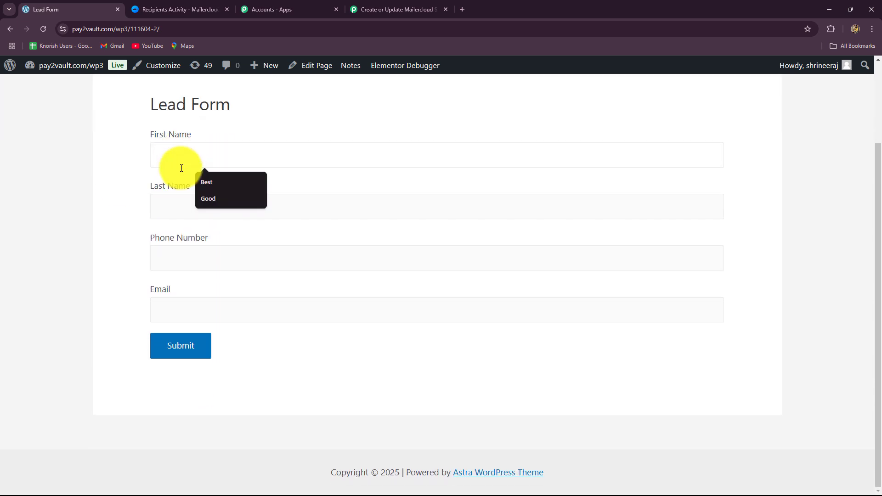
{"action": "left_click", "coordinate": [211, 199]}
{"action": "left_click", "coordinate": [184, 219]}
{"action": "left_click", "coordinate": [206, 239]}
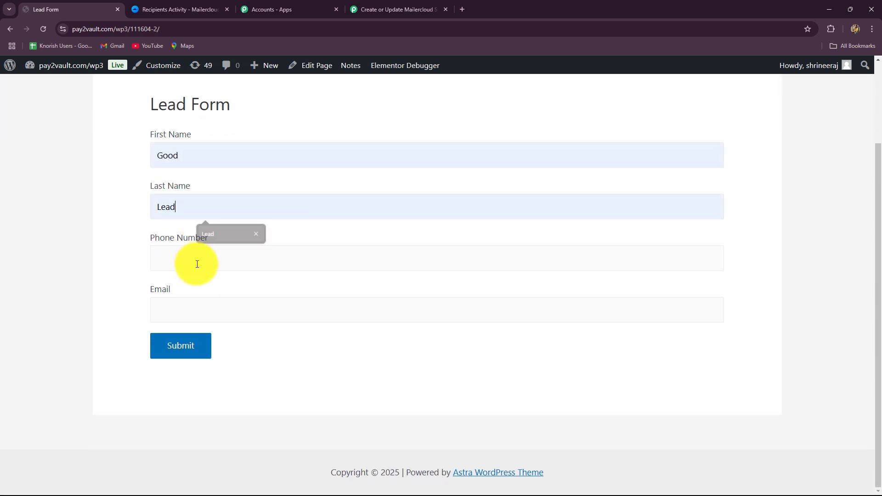
Fill in the test lead's phone number and email address and submit the Lead Form.
{"action": "left_click", "coordinate": [194, 267]}
{"action": "left_click", "coordinate": [209, 299]}
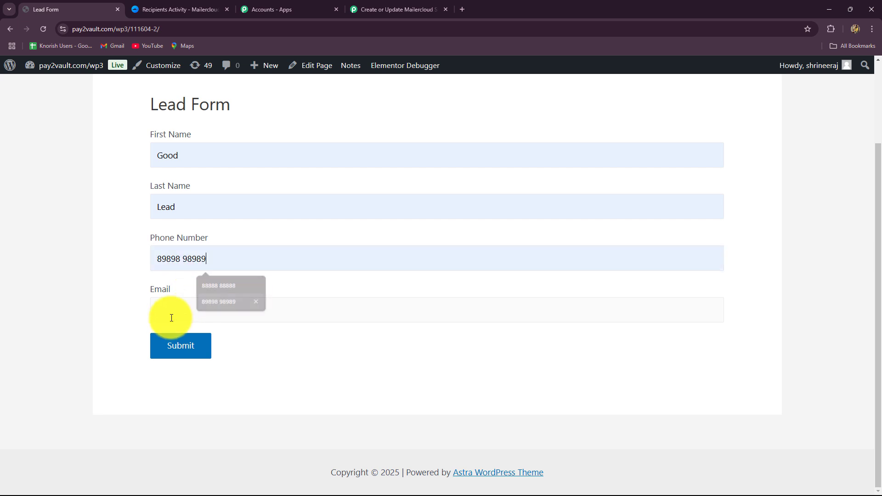
{"action": "left_click", "coordinate": [165, 312]}
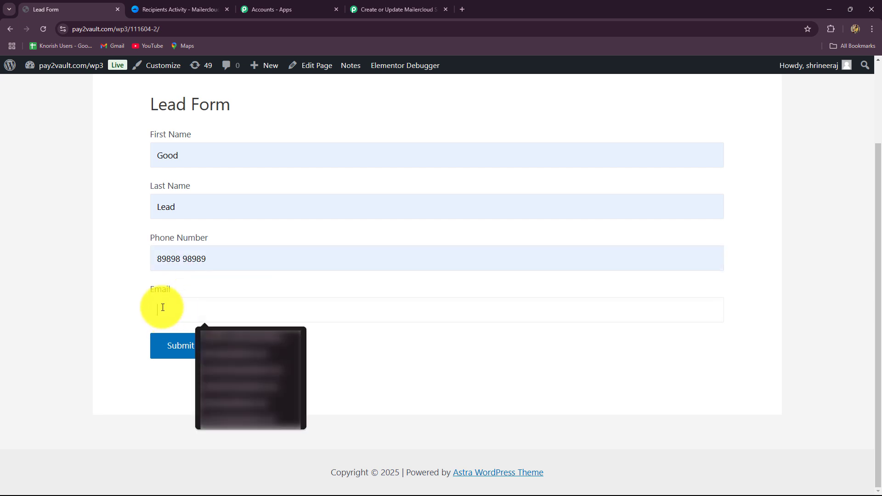
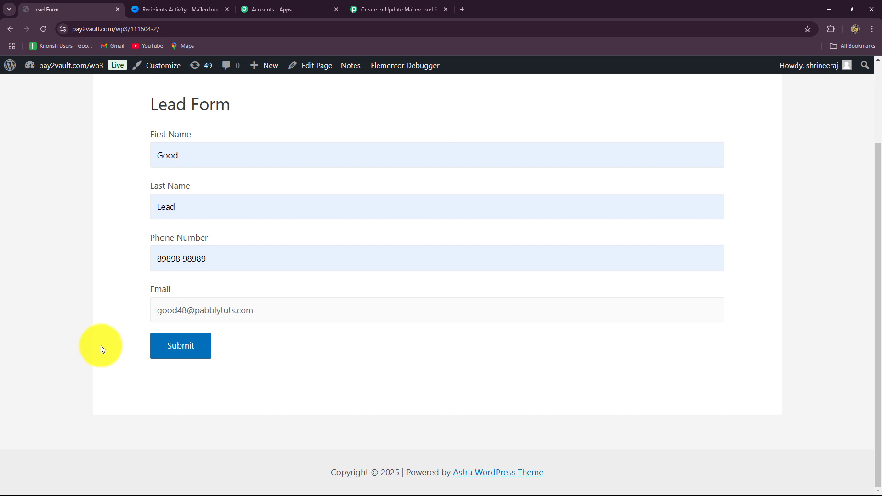
{"action": "left_click", "coordinate": [173, 350]}
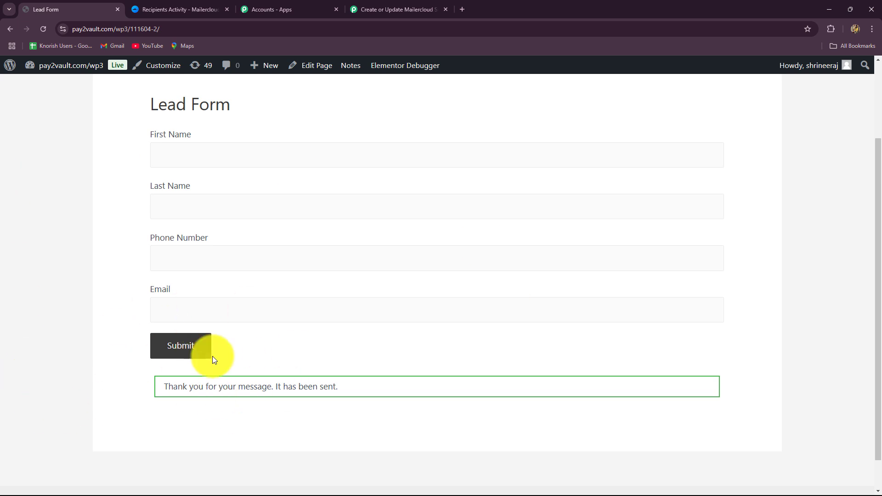
In Mailercloud, check the newest Website Leads contact's profile against the submitted details, then return to the Pabbly Connect workflow.
{"action": "left_click", "coordinate": [164, 6]}
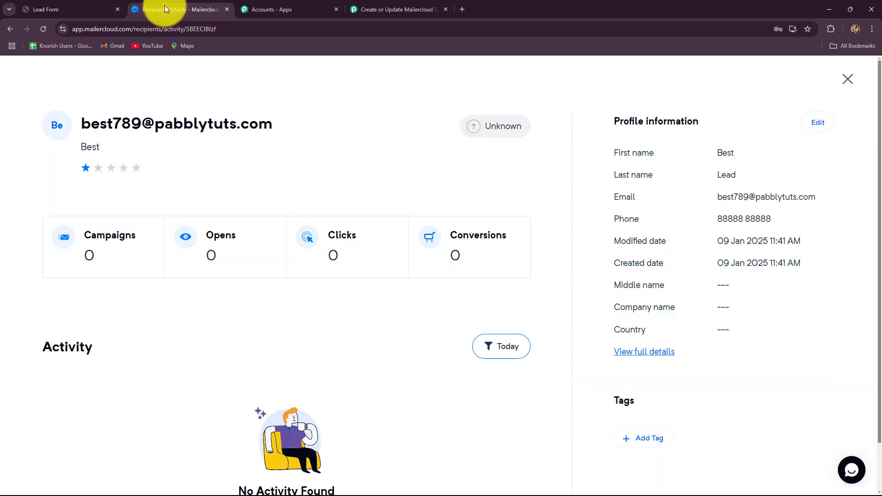
{"action": "left_click", "coordinate": [10, 28]}
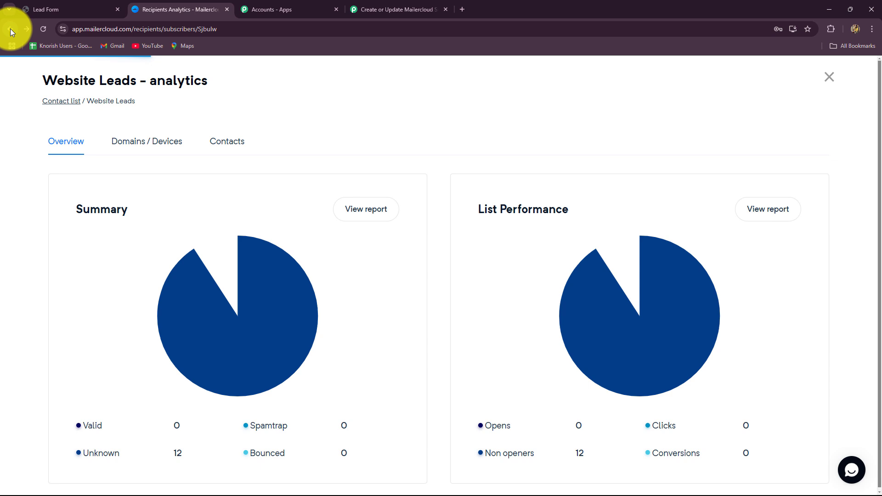
{"action": "left_click", "coordinate": [234, 142]}
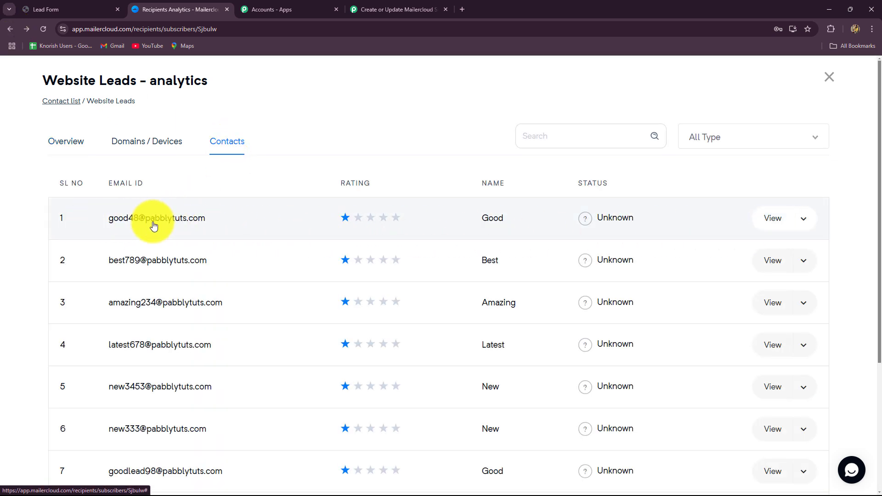
{"action": "left_click", "coordinate": [761, 221]}
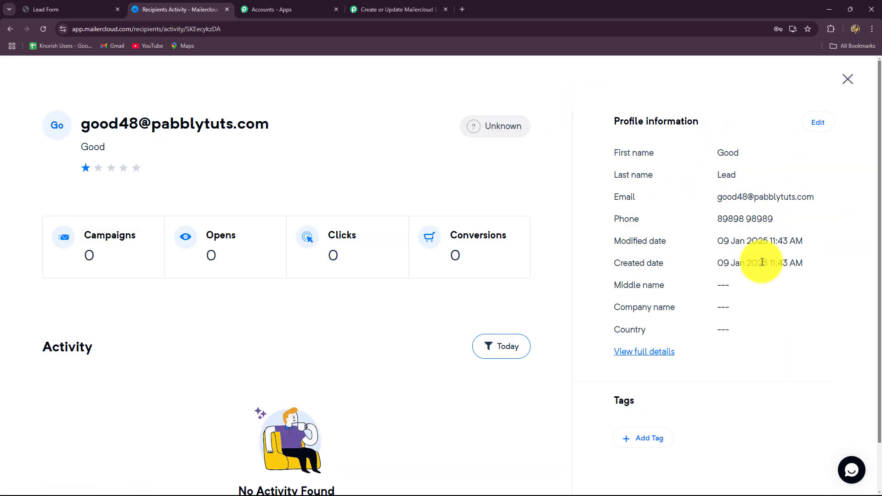
{"action": "left_click", "coordinate": [396, 10]}
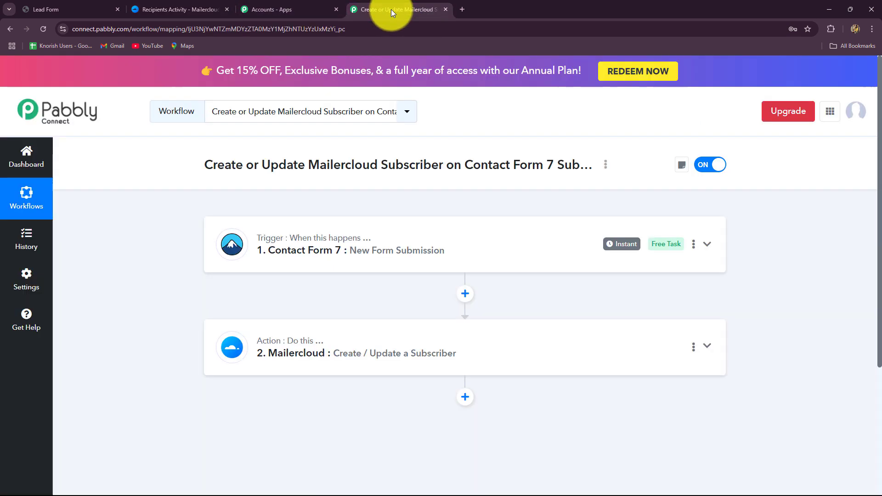